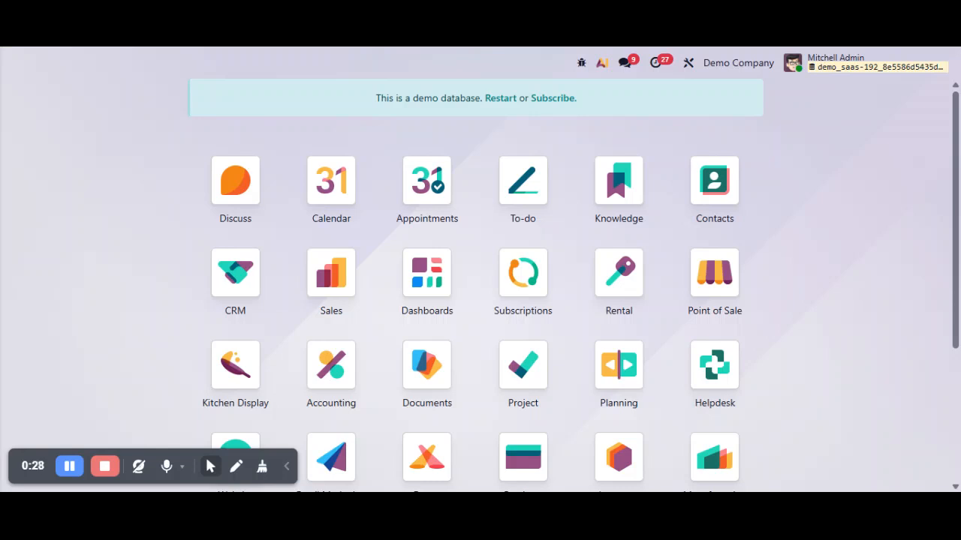
# Check which companies are available in the company selector
pyautogui.click(754, 62)
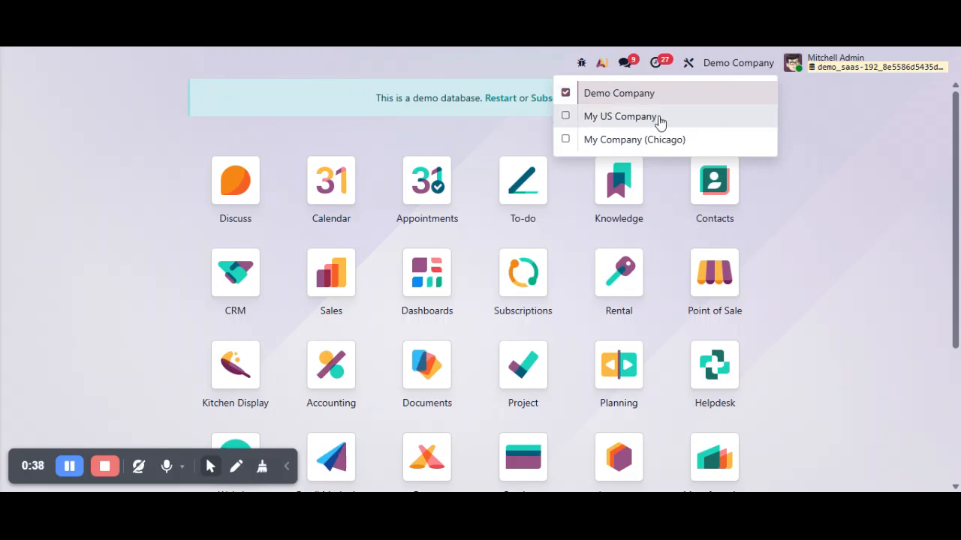
pyautogui.click(877, 177)
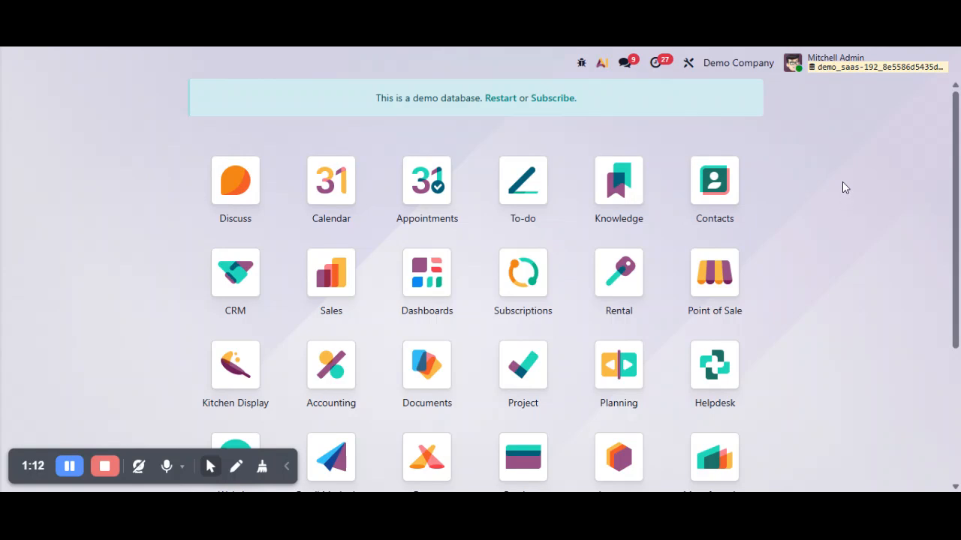
pyautogui.click(753, 63)
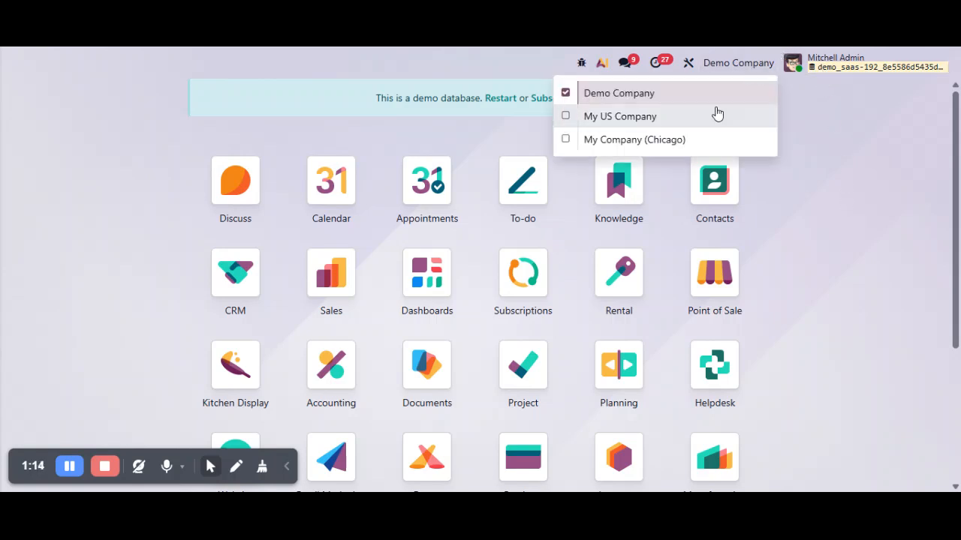
pyautogui.click(849, 186)
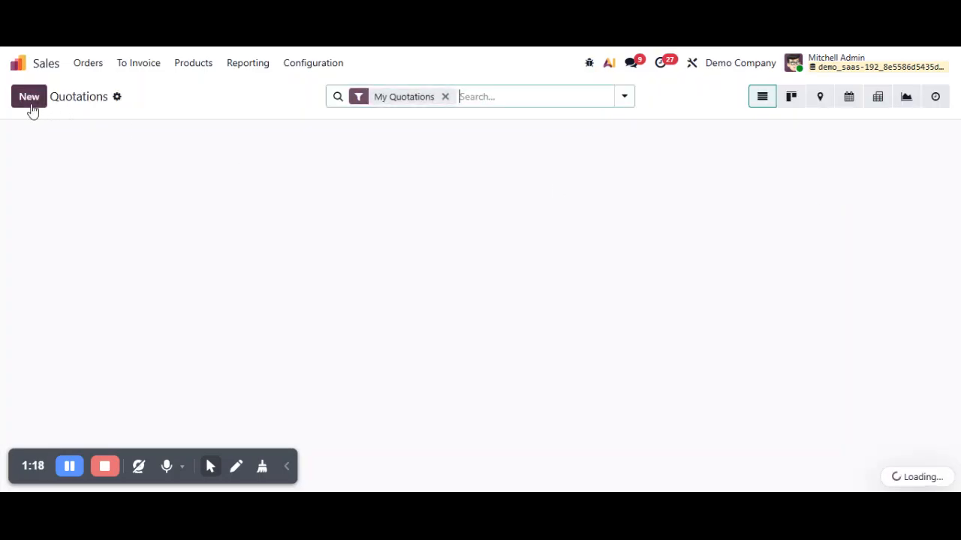
# Create a new quotation in Sales for the customer OpenWood
pyautogui.click(28, 96)
pyautogui.click(214, 220)
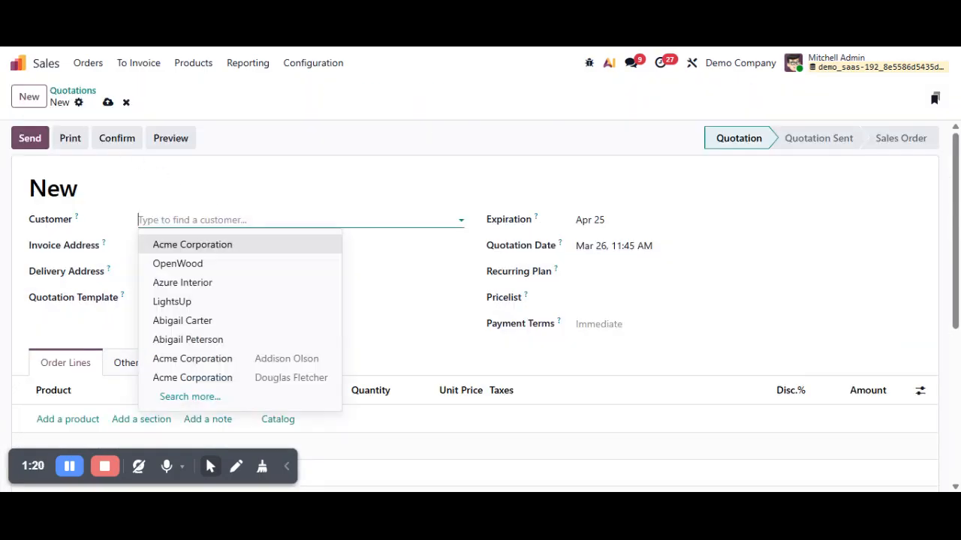
pyautogui.click(217, 262)
# Add Apple Pie as an order line, save the quotation, and highlight its number
pyautogui.scroll(-3, 150, 300)
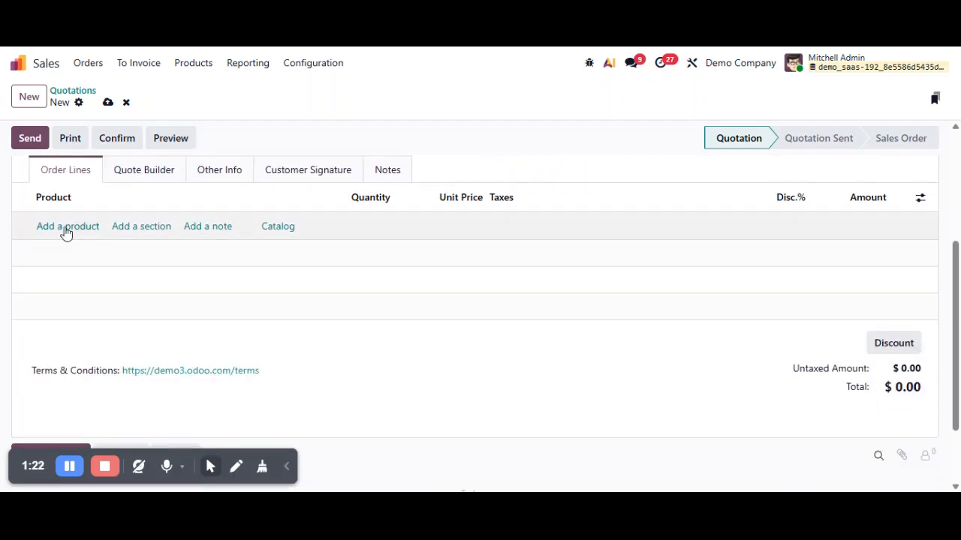
pyautogui.click(66, 226)
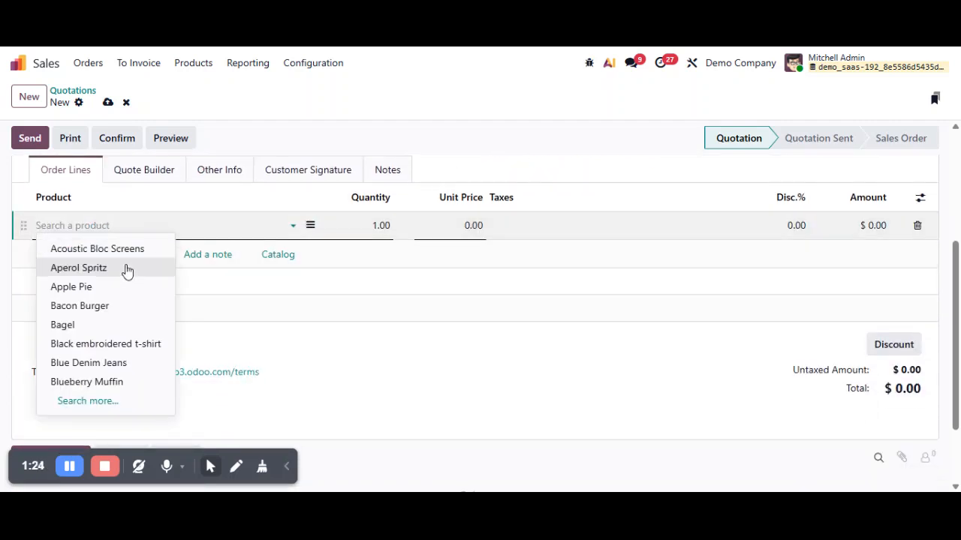
pyautogui.click(118, 287)
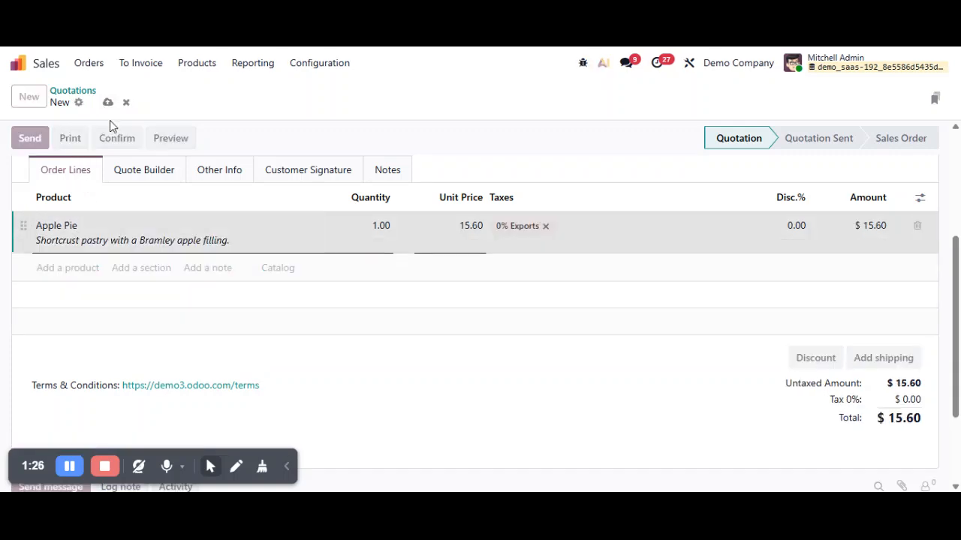
pyautogui.click(107, 102)
pyautogui.moveTo(108, 188); pyautogui.dragTo(29, 188)
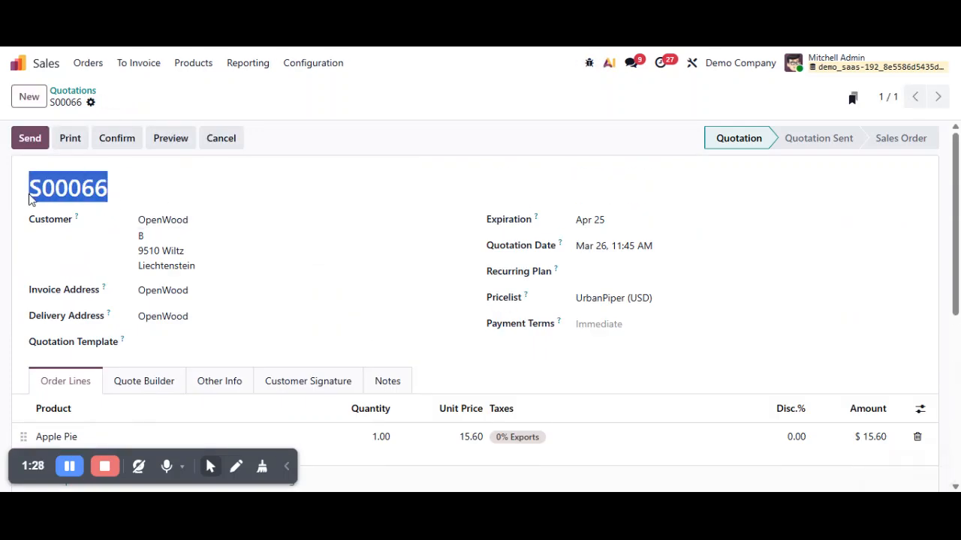
# Return to the home screen and switch the active company to My US Company
pyautogui.click(30, 64)
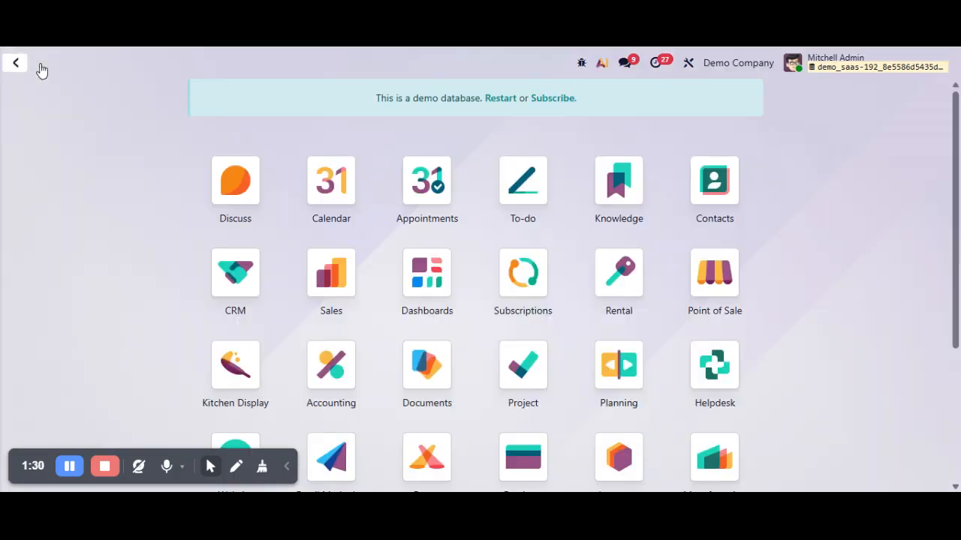
pyautogui.click(738, 63)
pyautogui.click(728, 113)
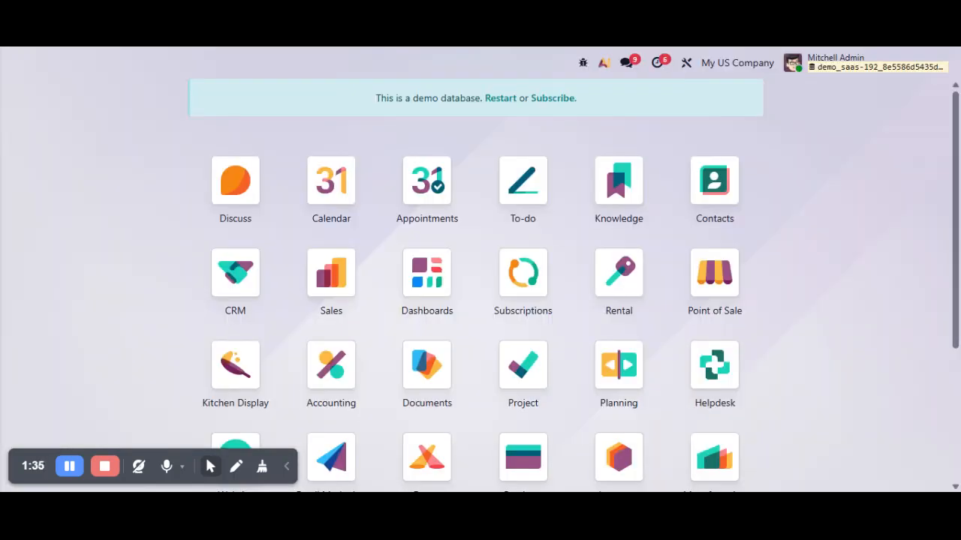
pyautogui.click(729, 63)
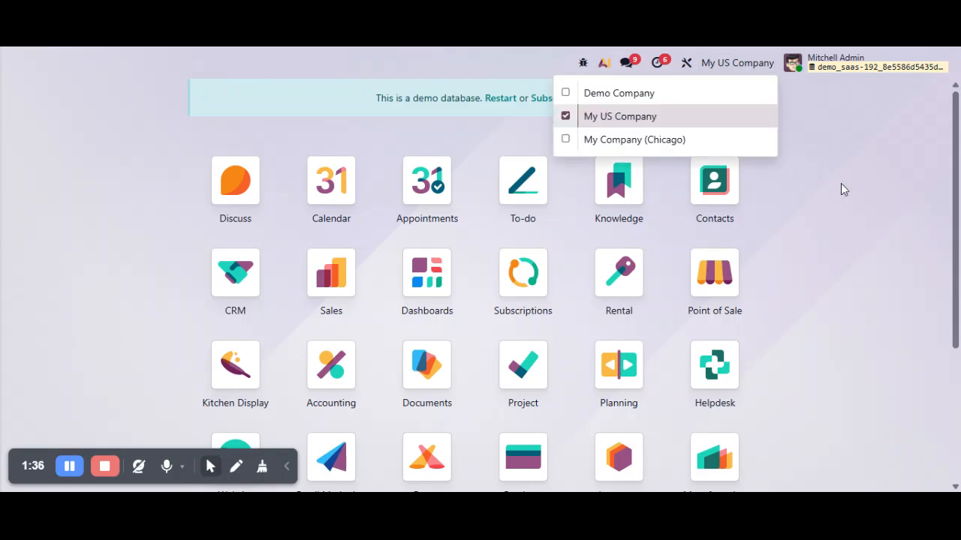
# Open Sales under My US Company and create a new quotation for the customer OpenWood
pyautogui.write('sal')
pyautogui.press('Return')
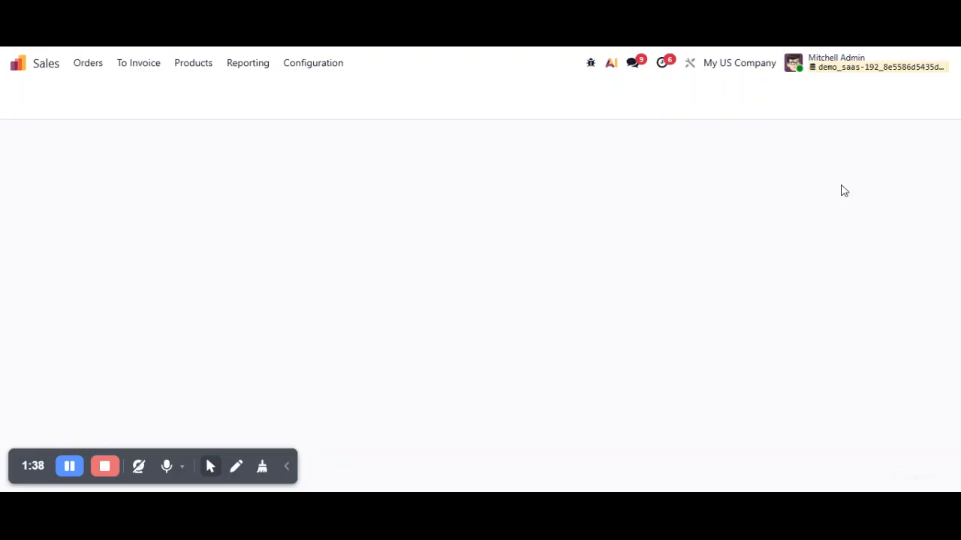
pyautogui.hotkey('alt', 'c')
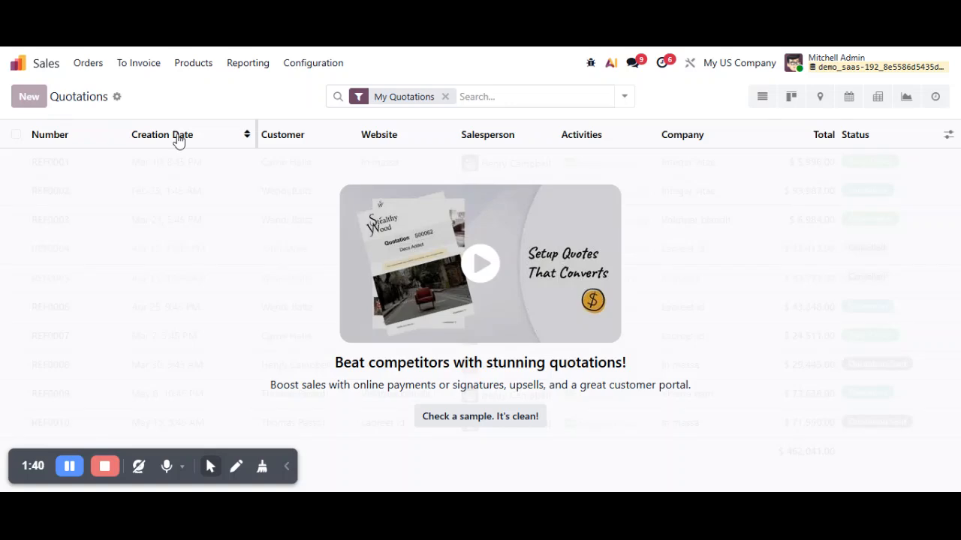
pyautogui.click(125, 102)
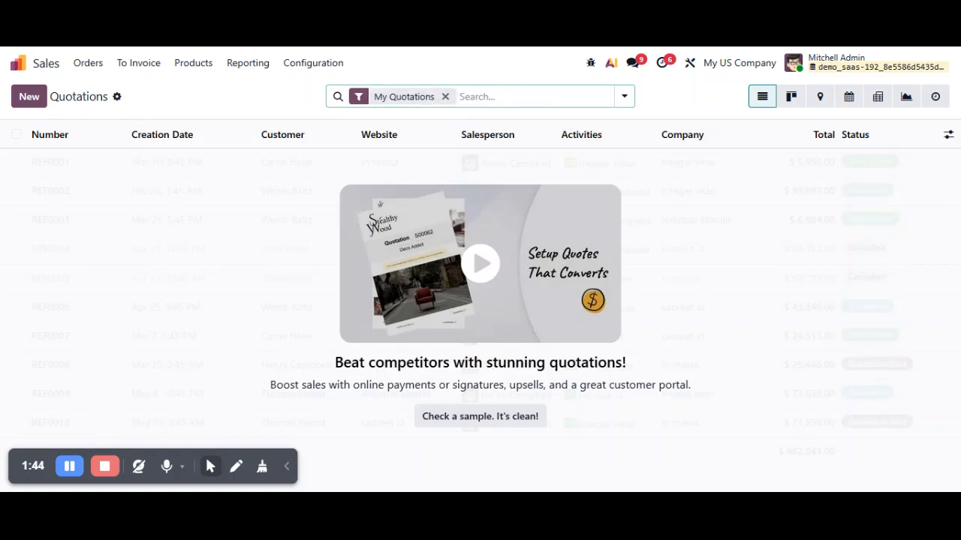
pyautogui.click(28, 105)
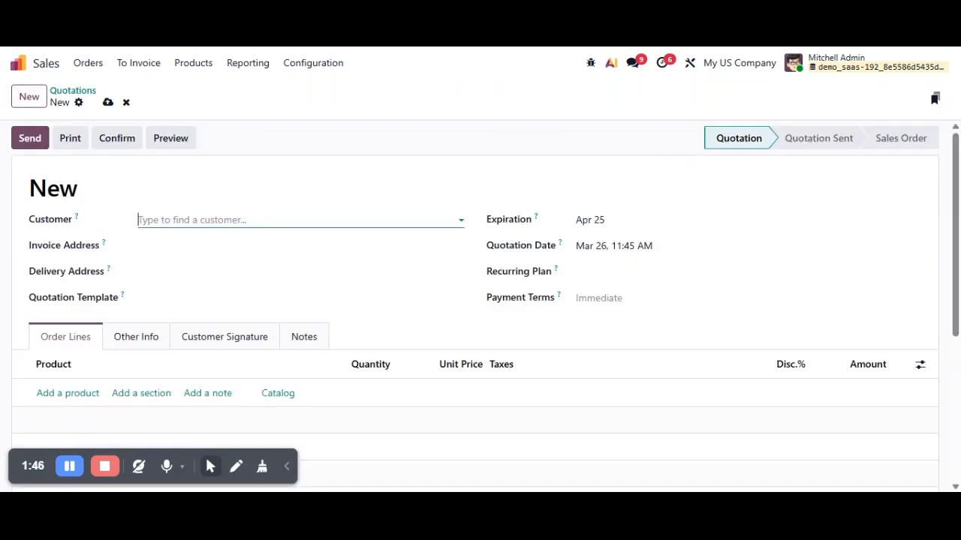
pyautogui.click(177, 262)
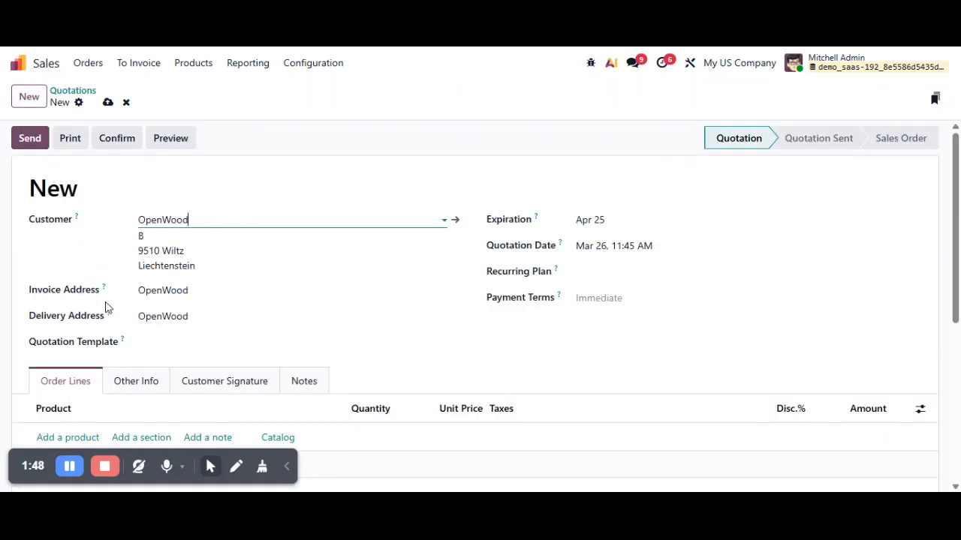
# Add the Black embroidered t-shirt in size S to the order lines, save the quotation, and highlight its number
pyautogui.scroll(-4, 75, 231)
pyautogui.scroll(2, 75, 231)
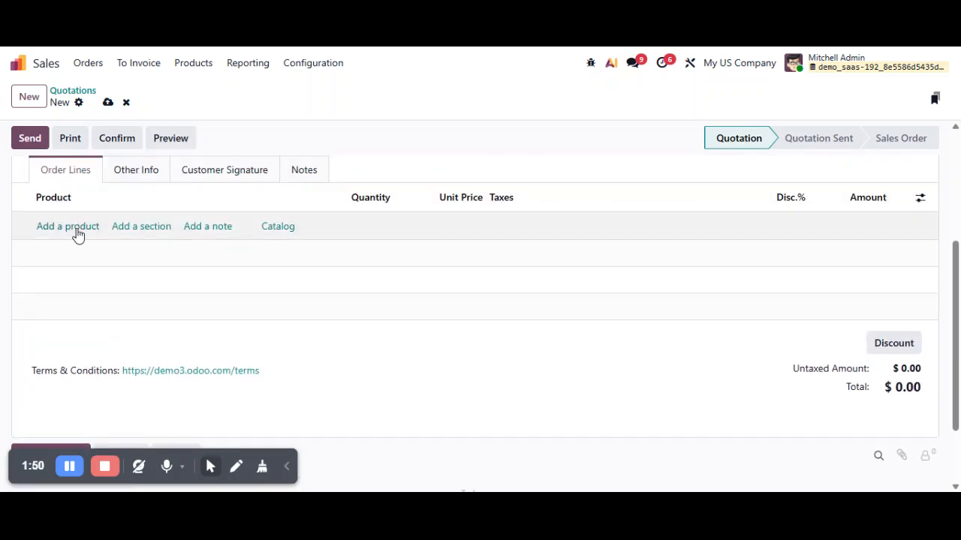
pyautogui.click(75, 227)
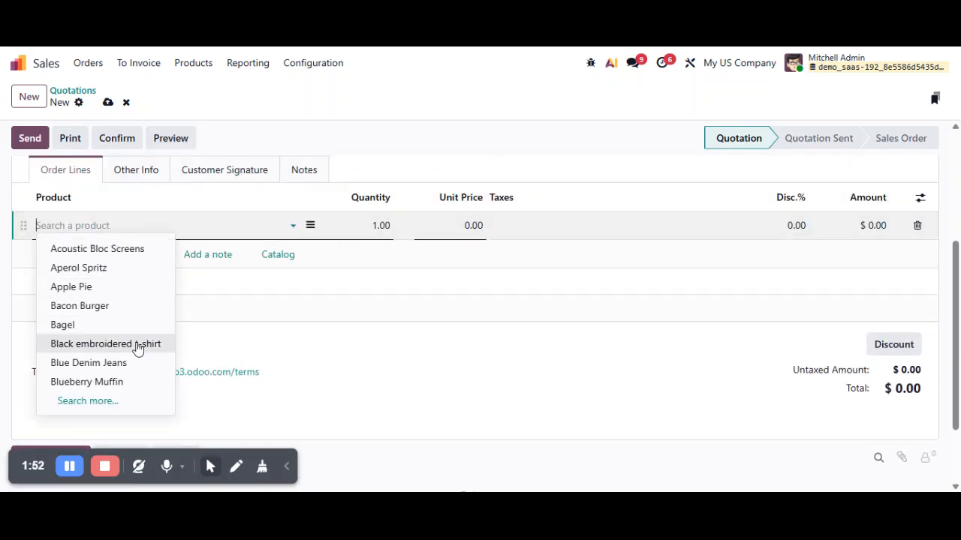
pyautogui.click(140, 342)
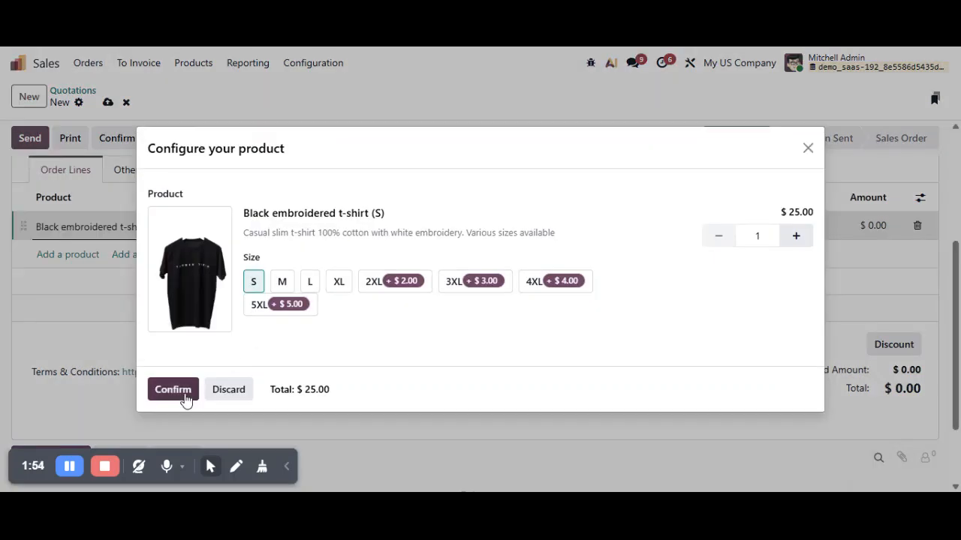
pyautogui.click(184, 392)
pyautogui.click(107, 103)
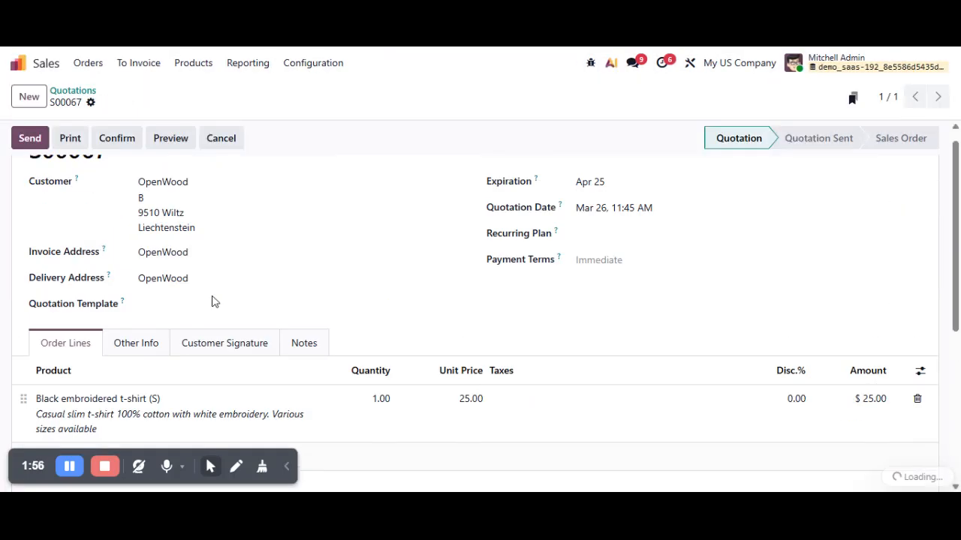
pyautogui.moveTo(134, 196); pyautogui.dragTo(28, 197)
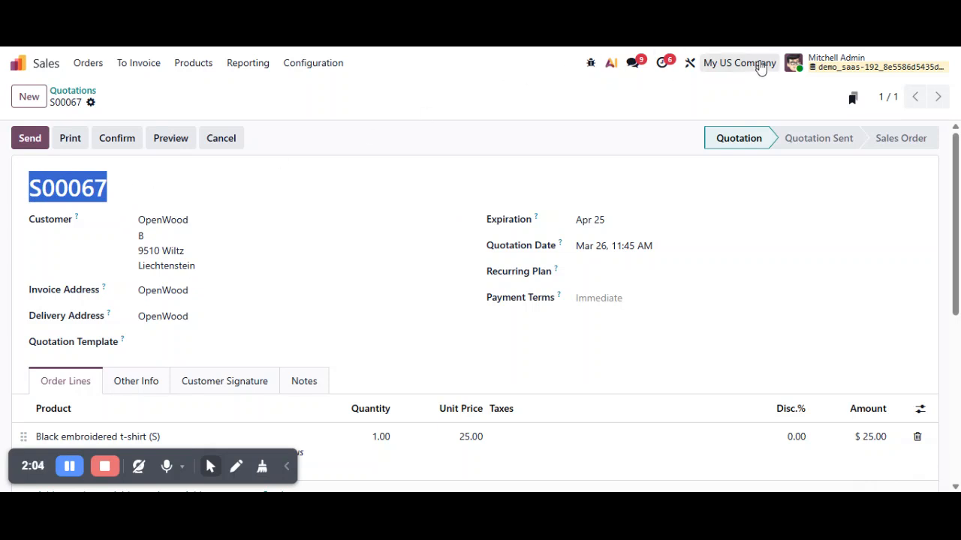
# Review the company selector from the saved quotation, keeping My US Company active
pyautogui.click(747, 63)
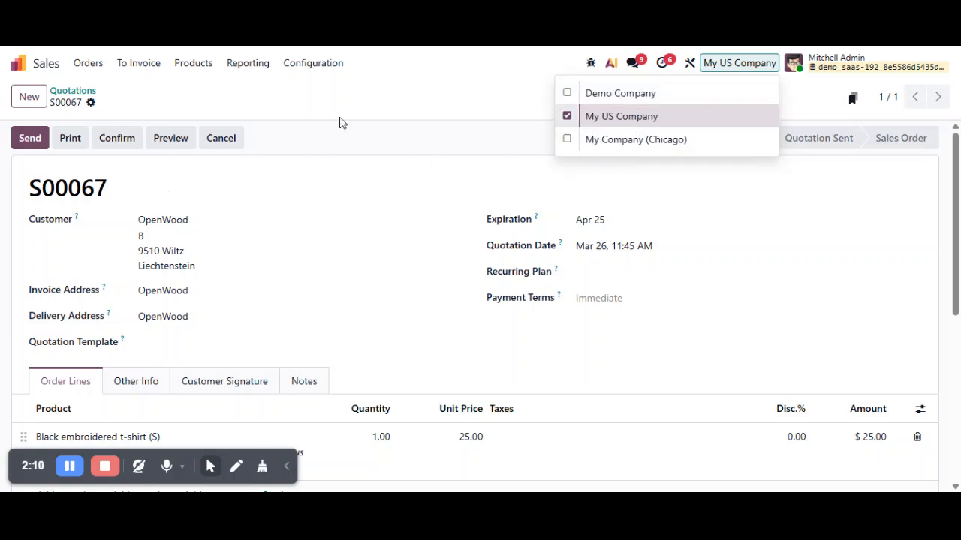
pyautogui.click(339, 122)
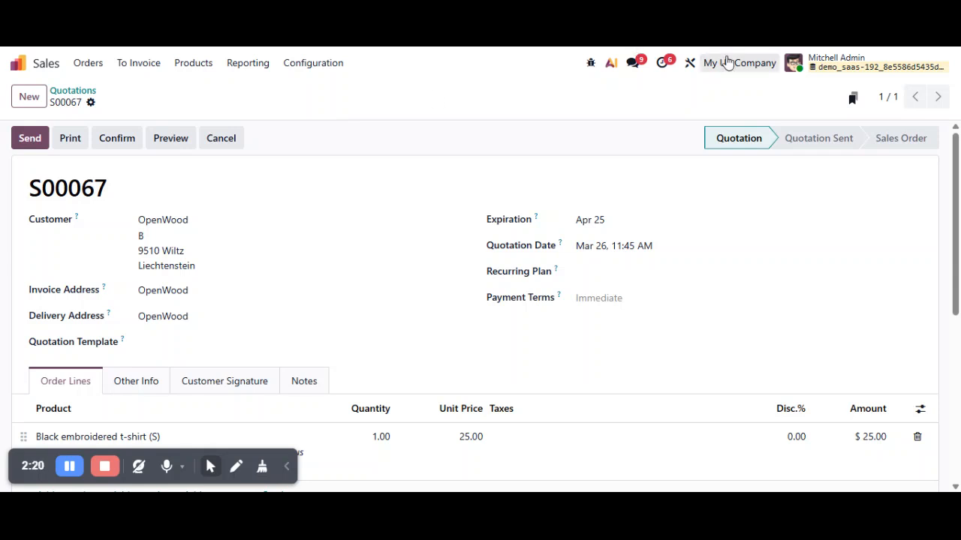
pyautogui.click(727, 64)
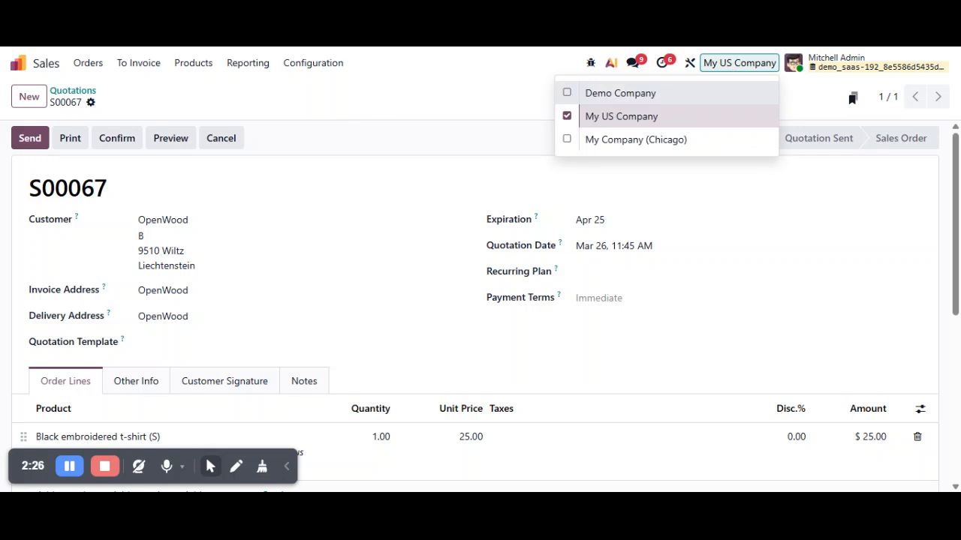
pyautogui.click(242, 98)
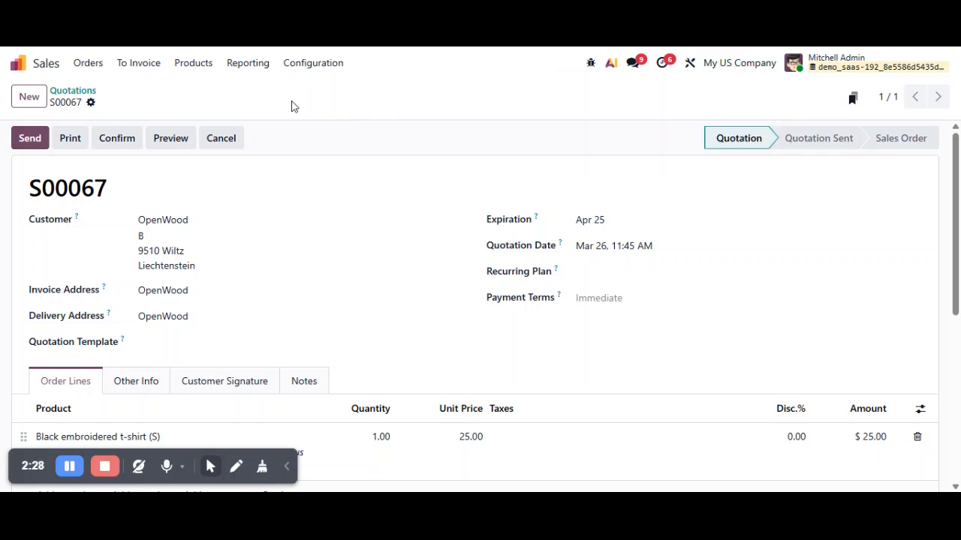
# Search for "comp" from the home screen and open the Companies list in Settings
pyautogui.click(17, 63)
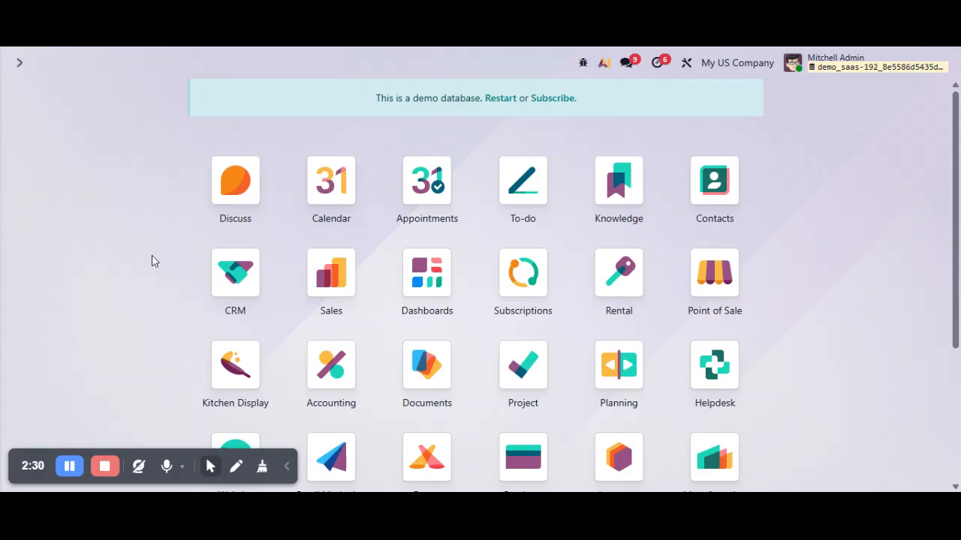
pyautogui.write('comp')
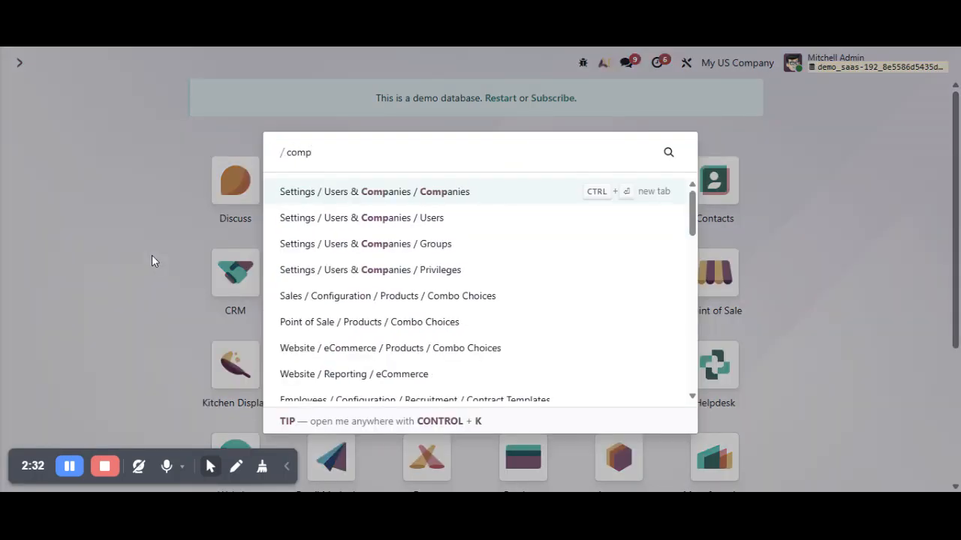
pyautogui.press('Return')
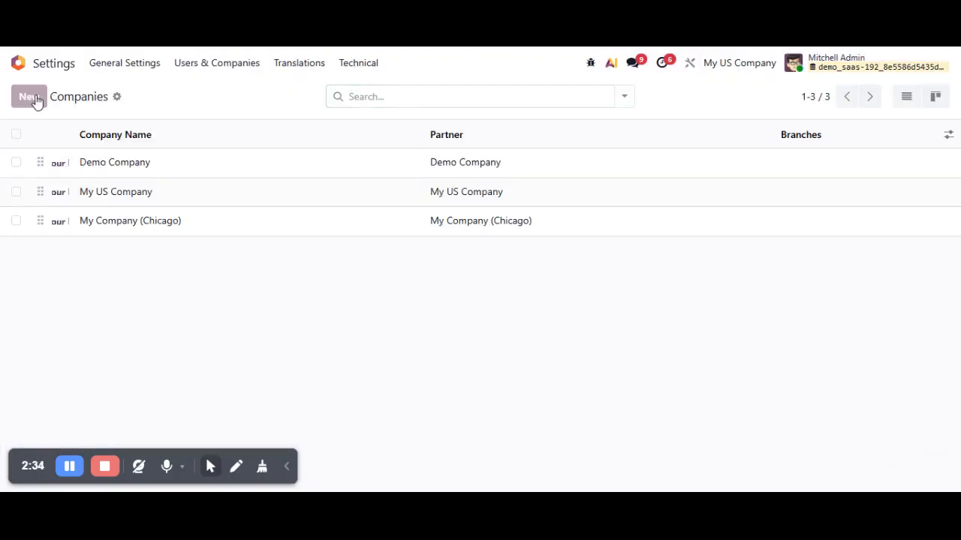
# Create a company named "In" with India as its country and save it
pyautogui.click(30, 97)
pyautogui.write('In')
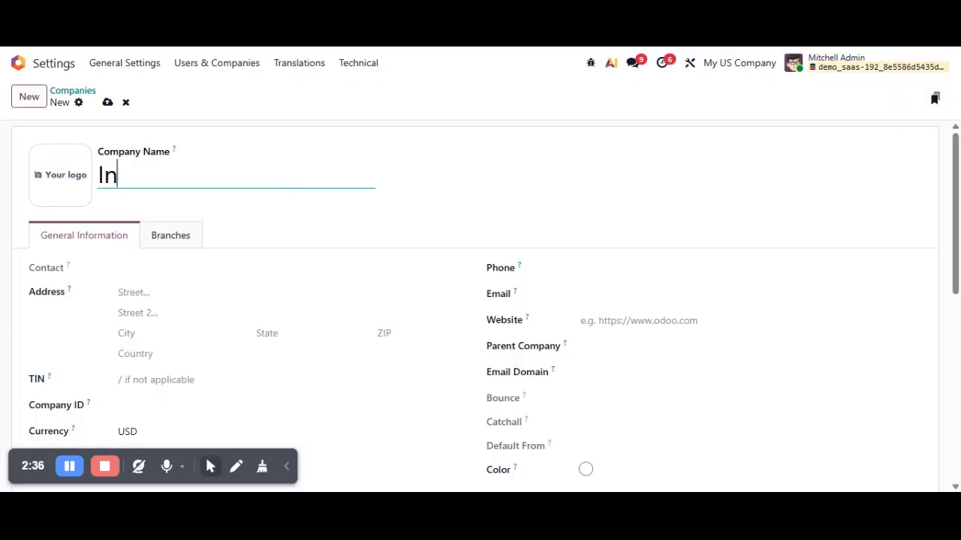
pyautogui.click(170, 354)
pyautogui.write('india')
pyautogui.press('Return')
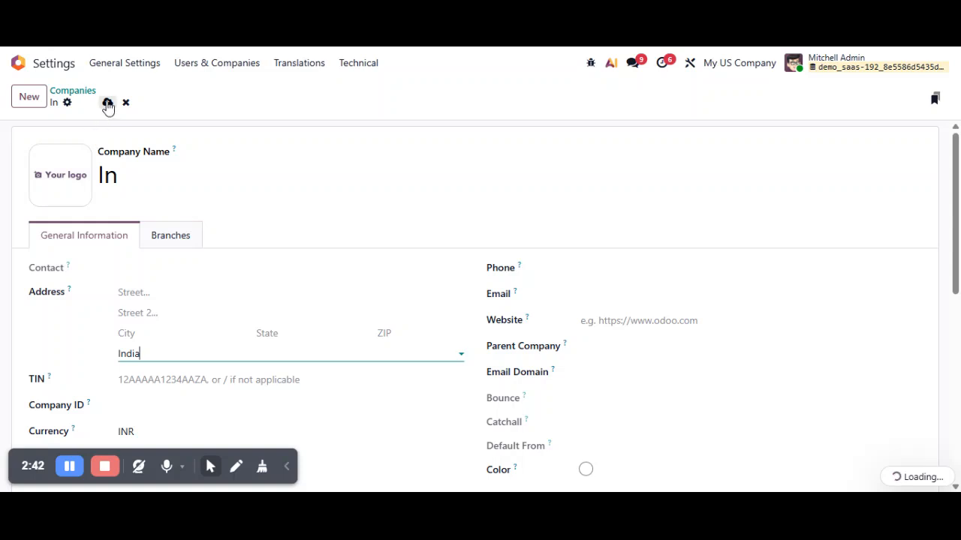
pyautogui.click(107, 104)
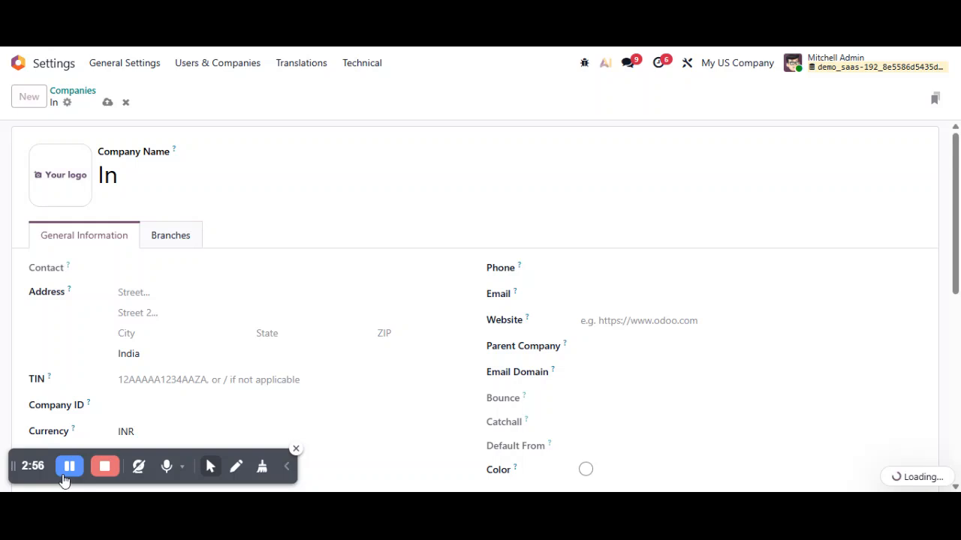
# Return to the home screen and check the company selector for the newly created company
pyautogui.click(59, 64)
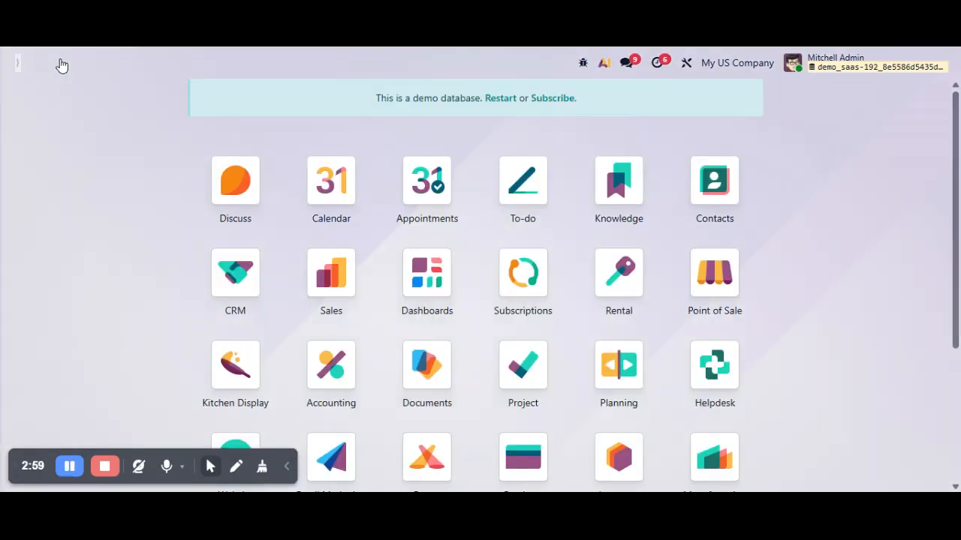
pyautogui.click(751, 63)
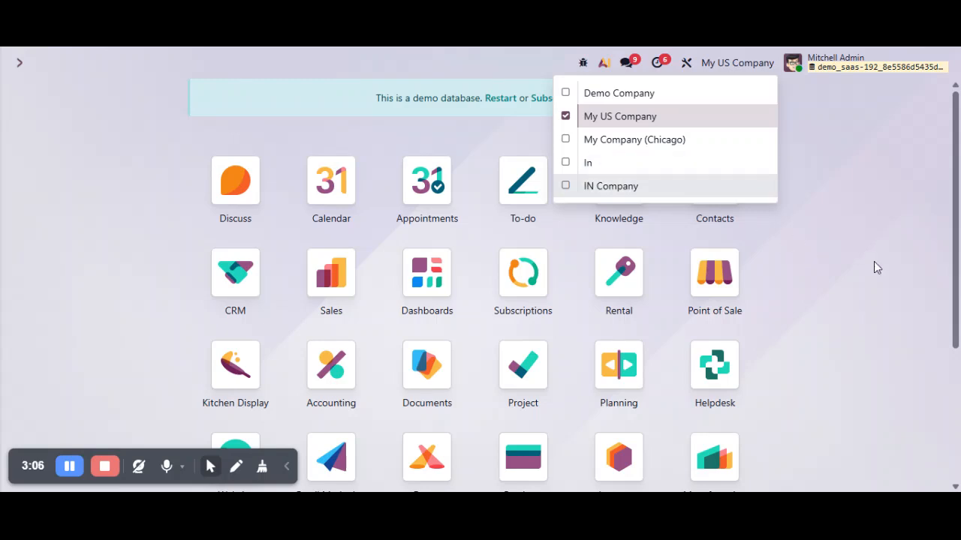
pyautogui.click(878, 284)
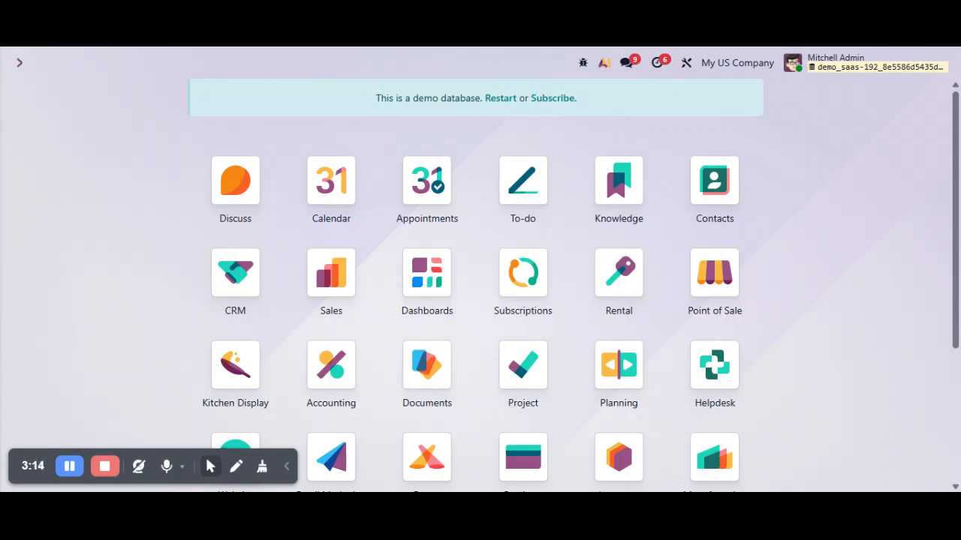
# Open the Sequences list in Settings, search it for "sales" and open the Sales Order sequence
pyautogui.hotkey('ctrl', 'k')
pyautogui.write('/sequ')
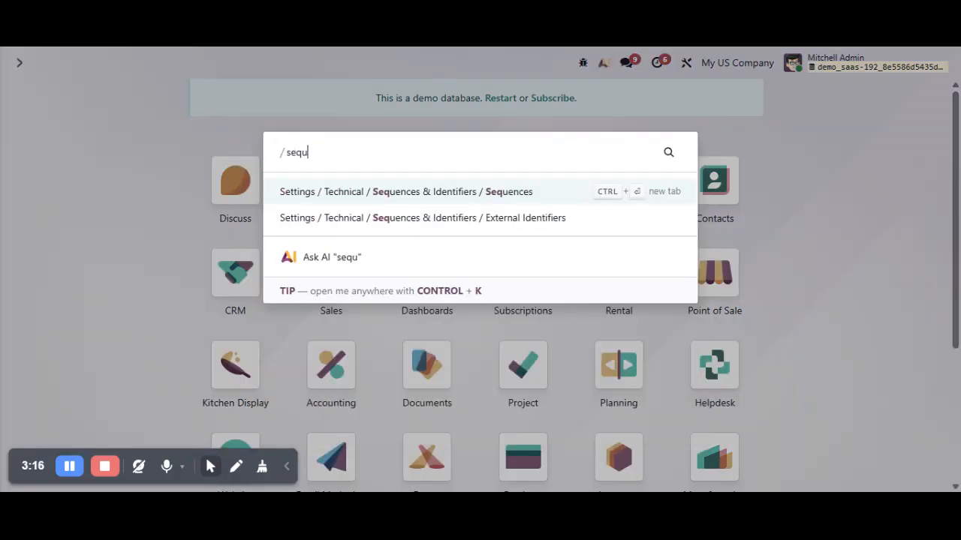
pyautogui.press('Return')
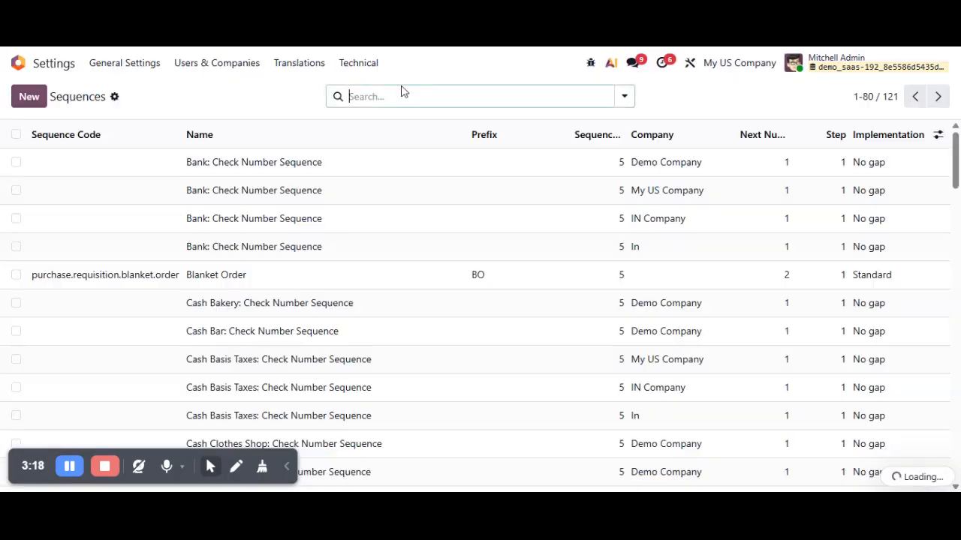
pyautogui.click(401, 91)
pyautogui.write('sales')
pyautogui.press('Return')
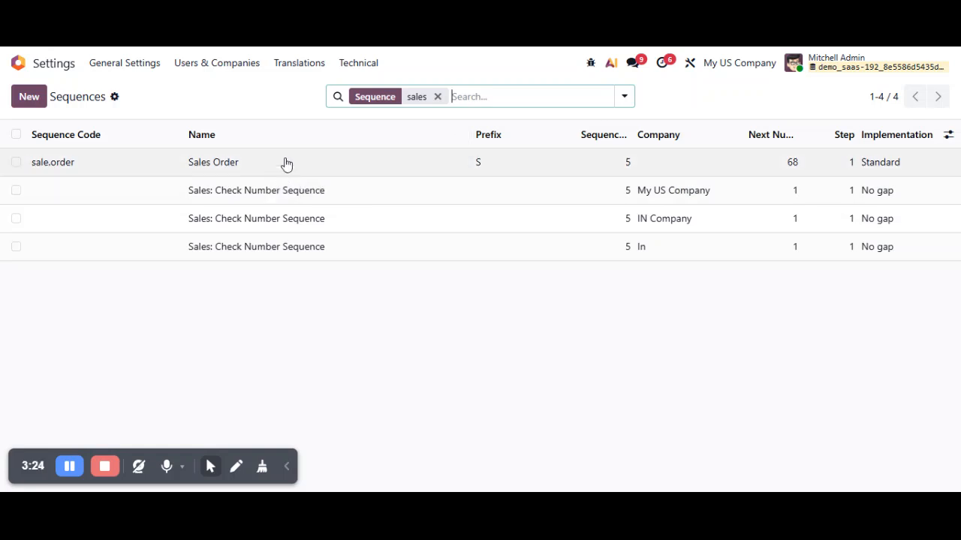
pyautogui.click(285, 162)
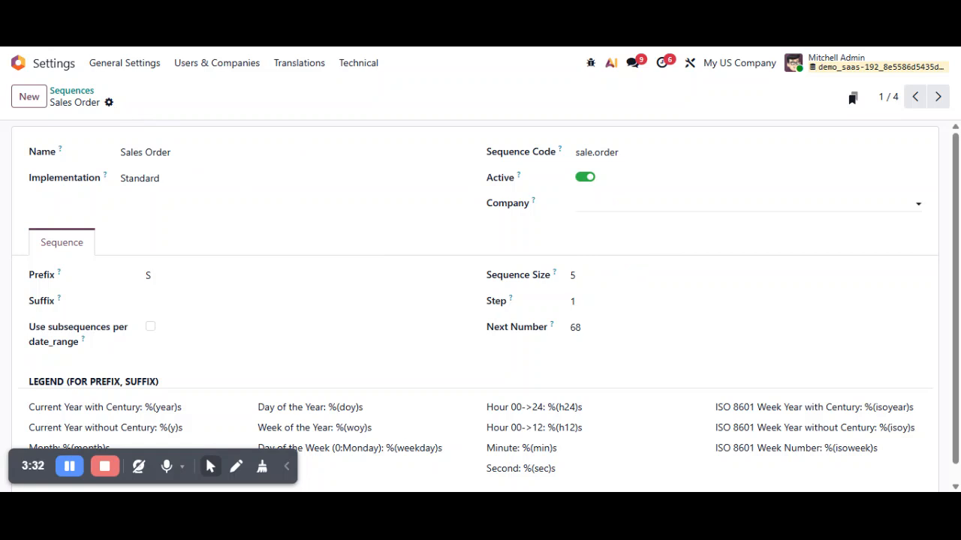
# Duplicate the Sales Order sequence, assign the copy to the company In and save it
pyautogui.click(108, 104)
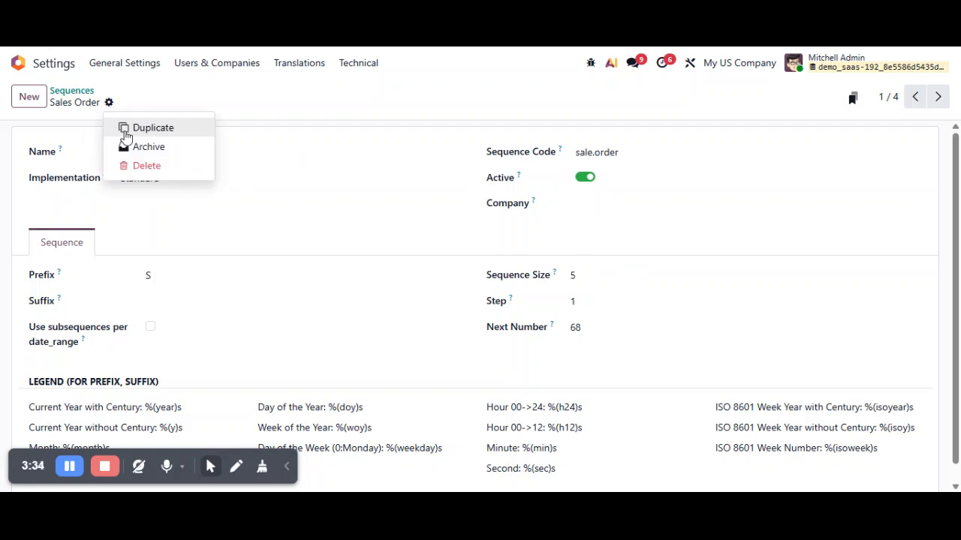
pyautogui.click(126, 137)
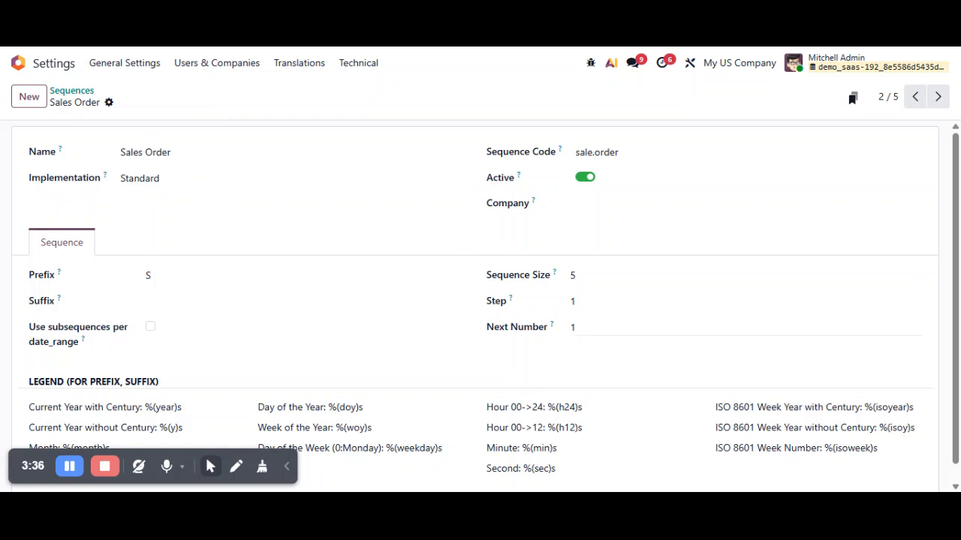
pyautogui.click(605, 207)
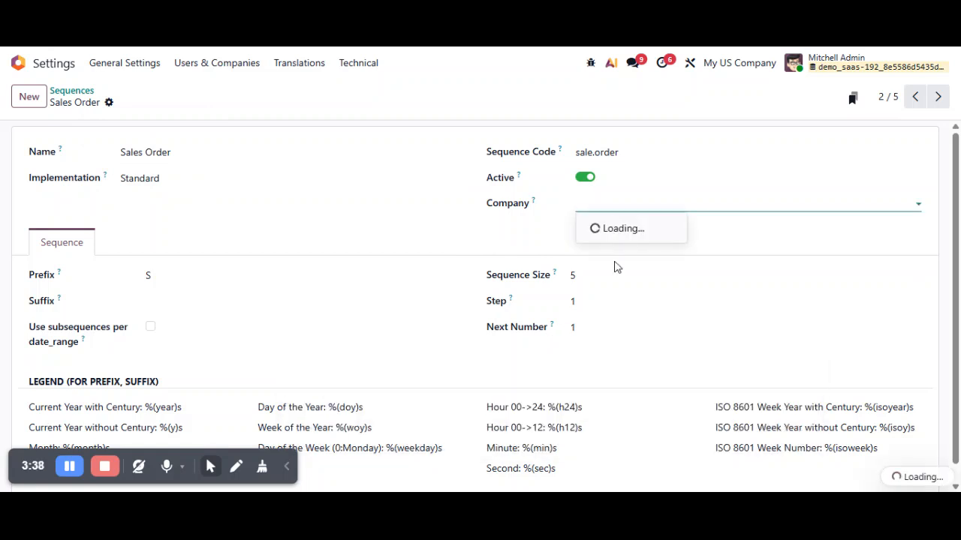
pyautogui.click(632, 267)
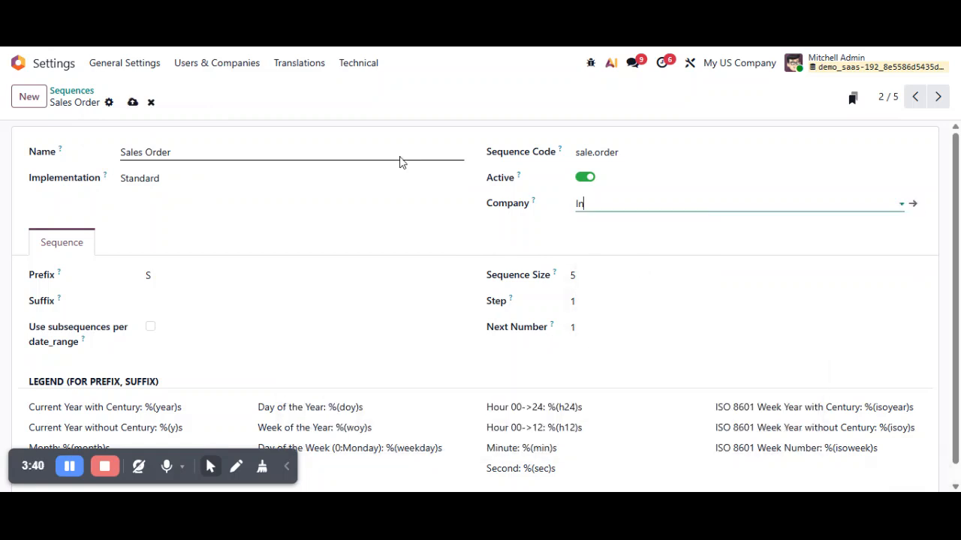
pyautogui.click(131, 104)
# Duplicate the In company's sequence, set the copy's company to IN Company, save it and return to the Sequences list
pyautogui.click(110, 103)
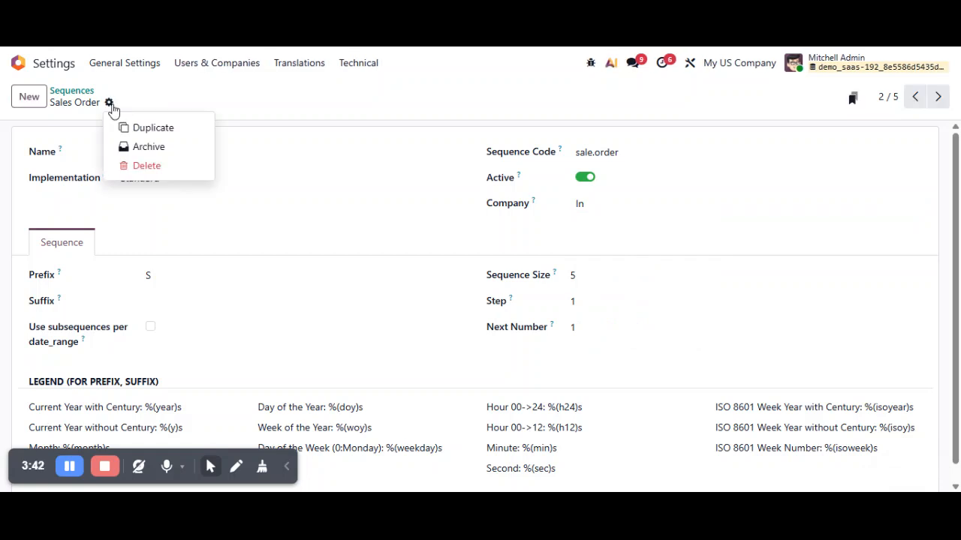
pyautogui.click(123, 127)
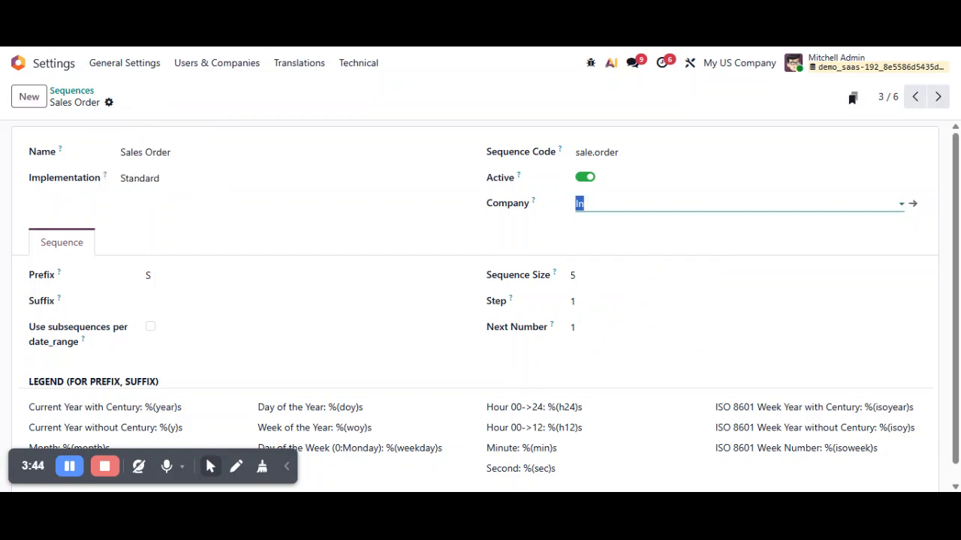
pyautogui.click(632, 203)
pyautogui.click(648, 247)
pyautogui.click(648, 247)
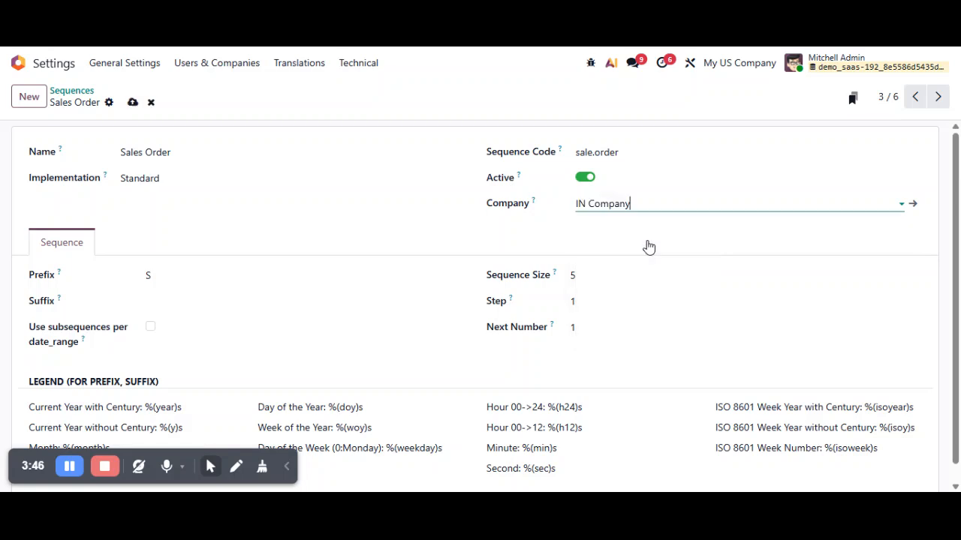
pyautogui.click(132, 103)
pyautogui.click(72, 90)
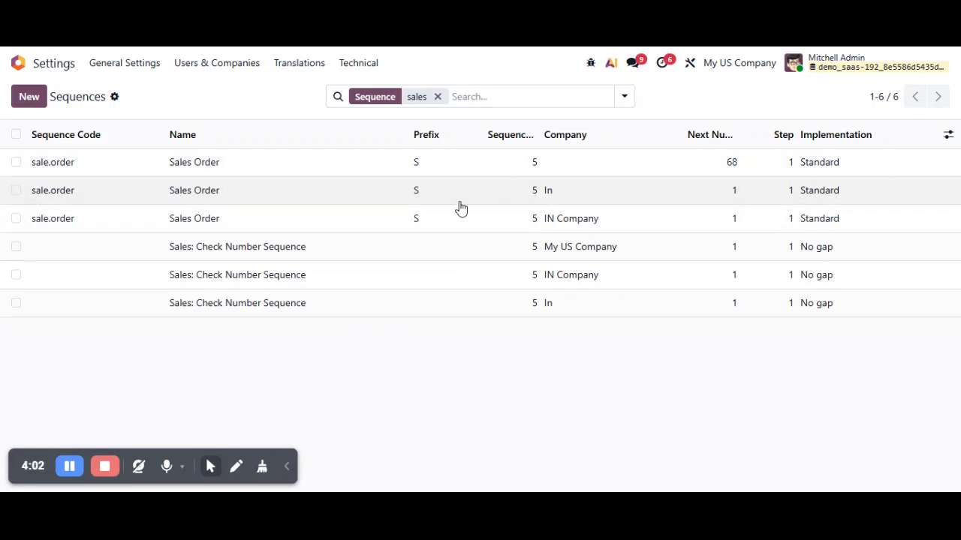
# Switch the active company to In and start a new Sales quotation for the customer OpenWood
pyautogui.click(20, 63)
pyautogui.click(743, 63)
pyautogui.click(673, 165)
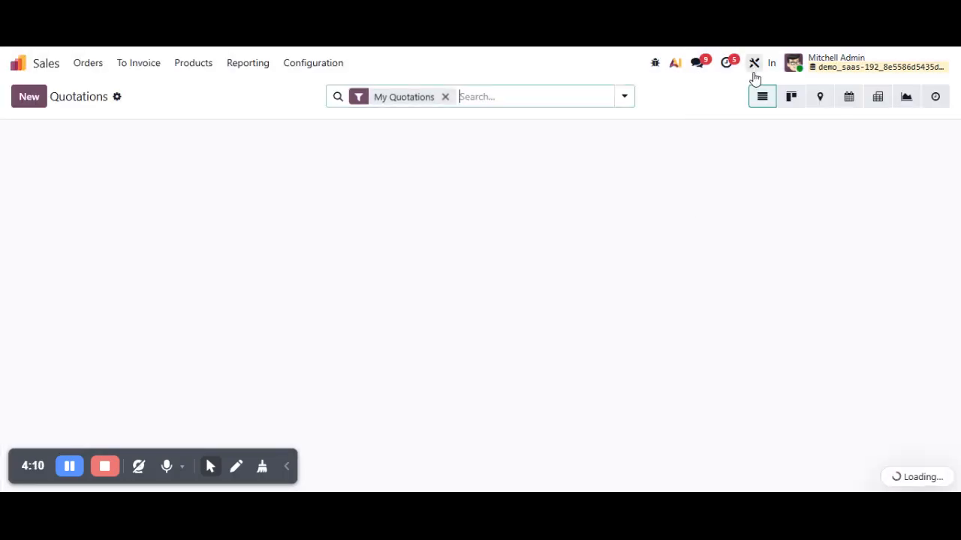
pyautogui.click(27, 96)
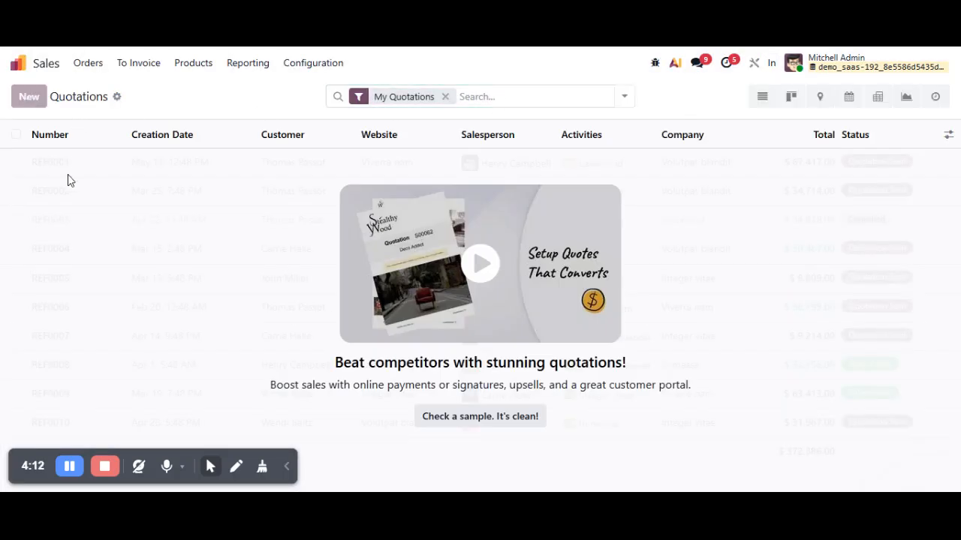
pyautogui.click(177, 220)
pyautogui.click(188, 269)
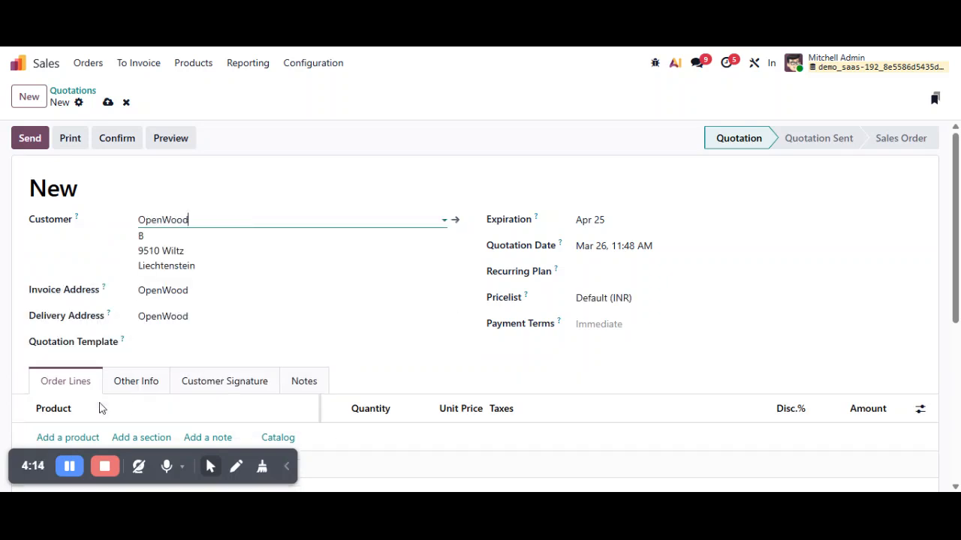
# Add the Black embroidered t-shirt in size S to the OpenWood quotation and save it to check its number
pyautogui.click(70, 438)
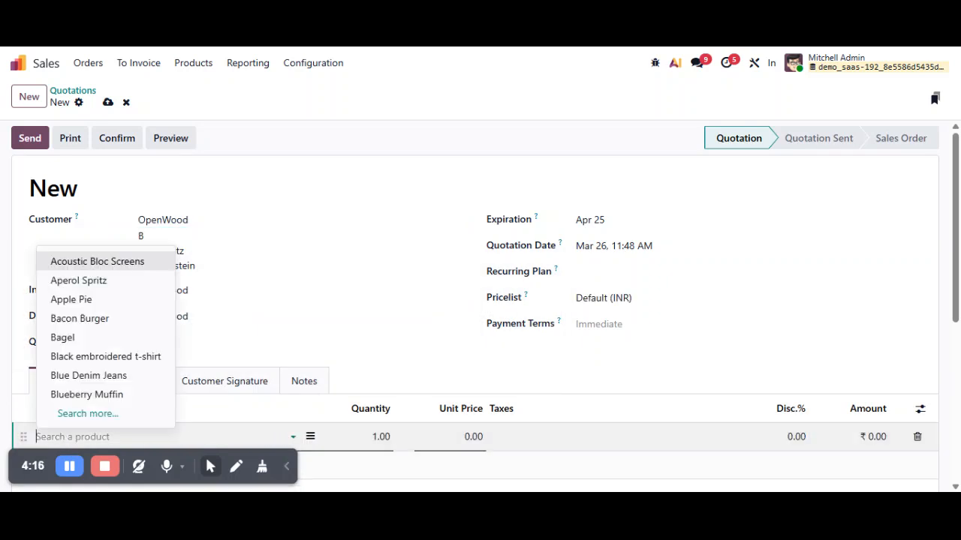
pyautogui.click(101, 360)
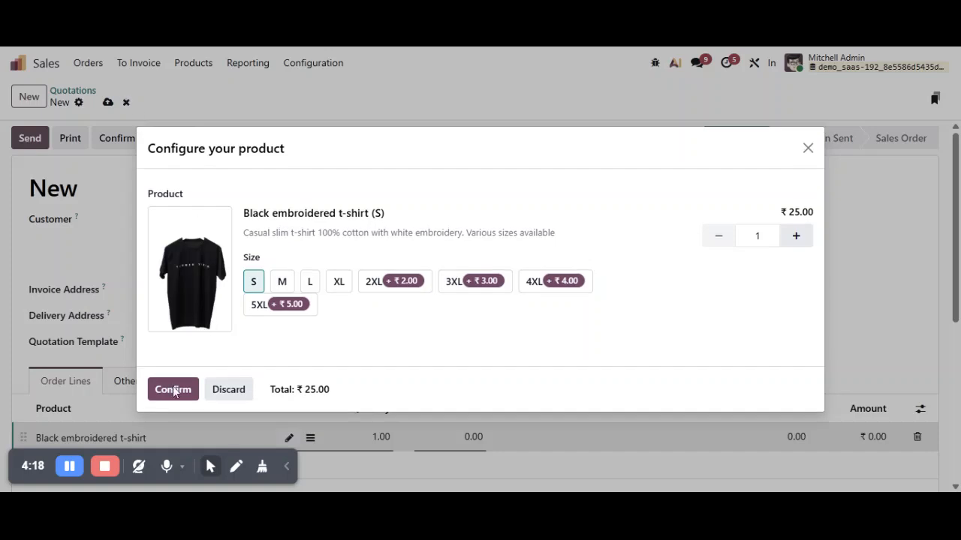
pyautogui.click(173, 390)
pyautogui.click(108, 103)
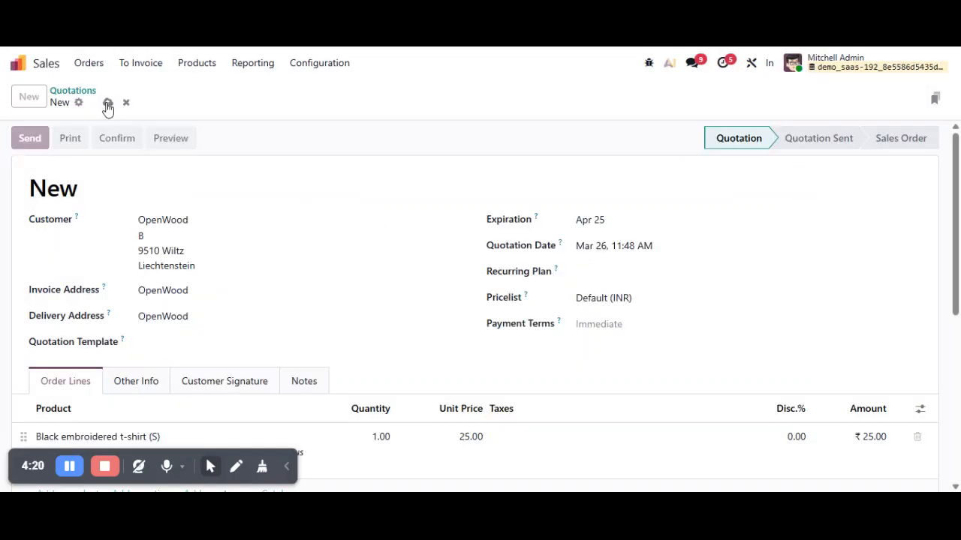
pyautogui.moveTo(112, 188); pyautogui.dragTo(8, 202)
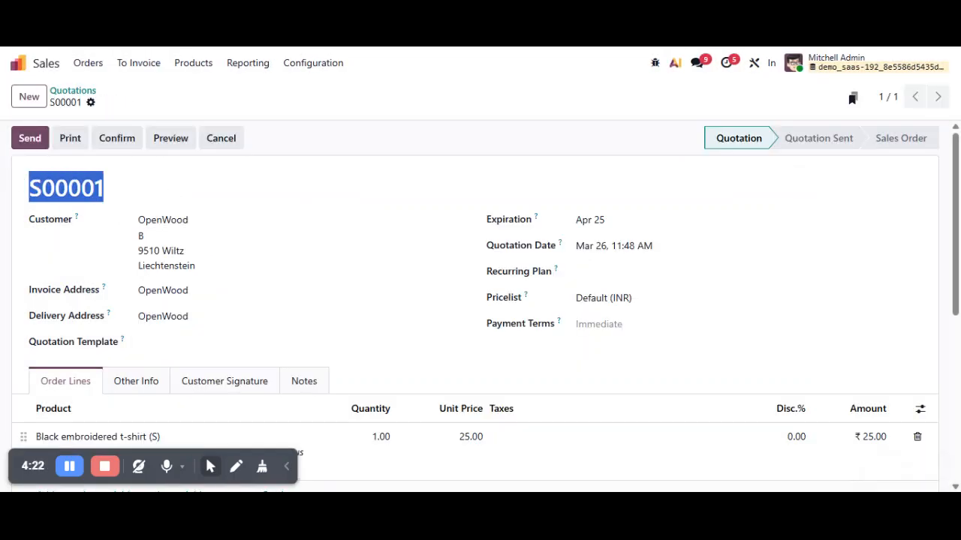
pyautogui.click(113, 198)
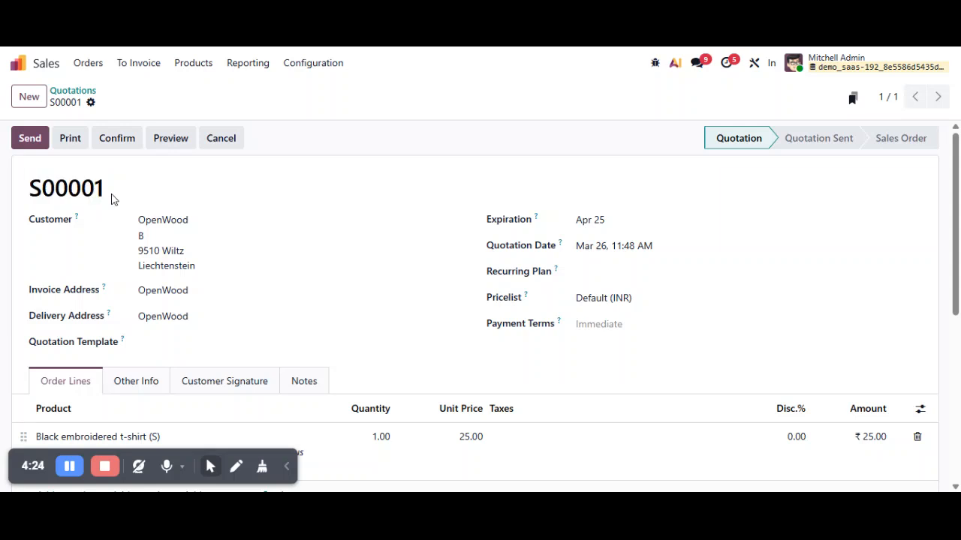
# Switch the active company to IN Company and start a new Sales quotation for B2B Customer Intra State
pyautogui.click(18, 63)
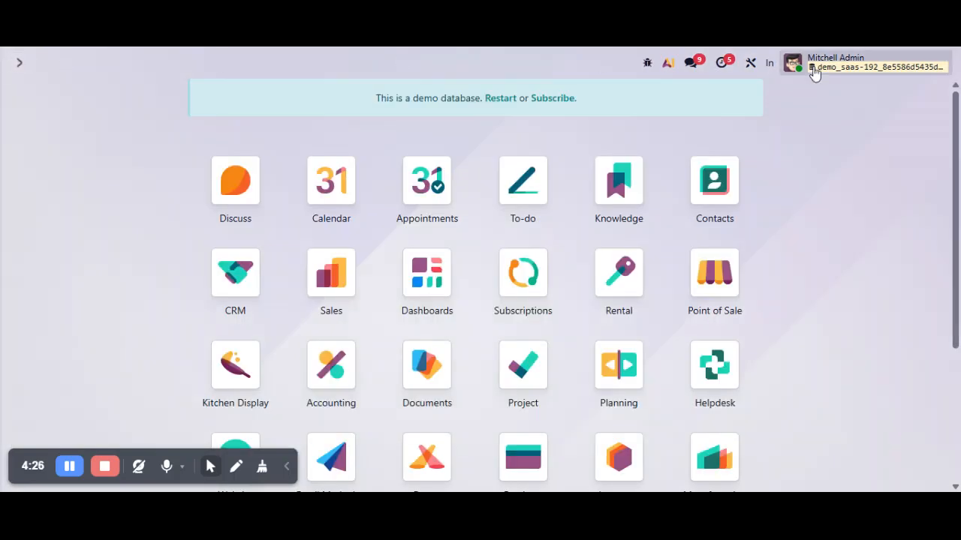
pyautogui.click(769, 64)
pyautogui.click(716, 187)
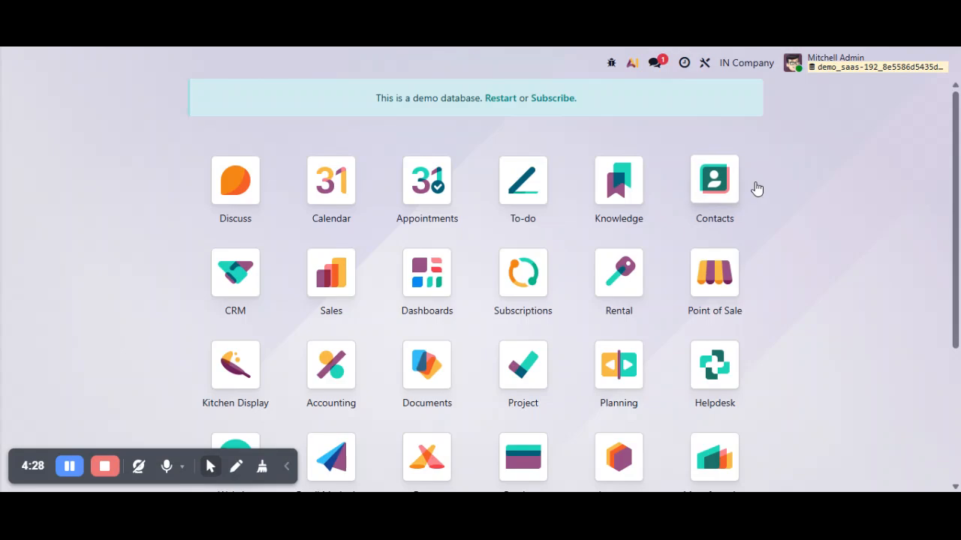
pyautogui.write('sal')
pyautogui.press('Return')
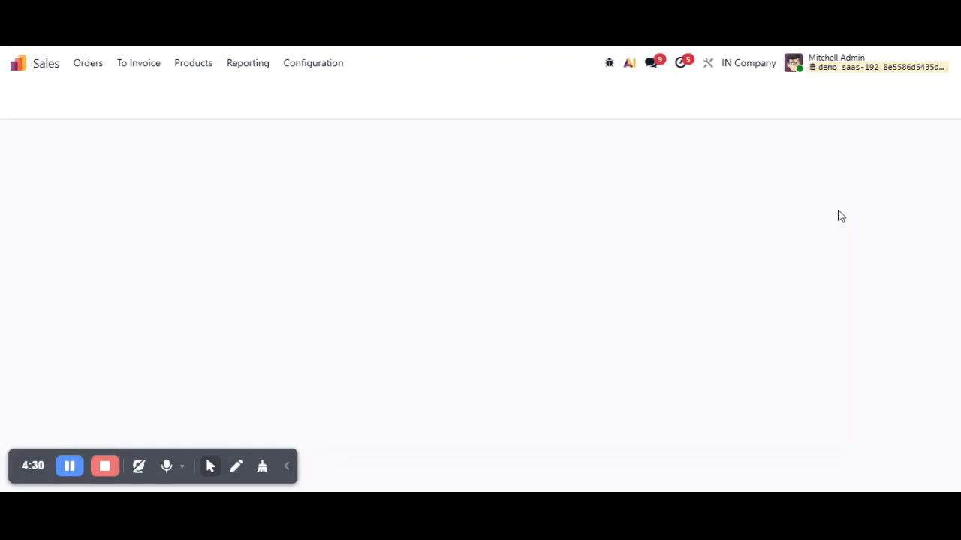
pyautogui.click(28, 97)
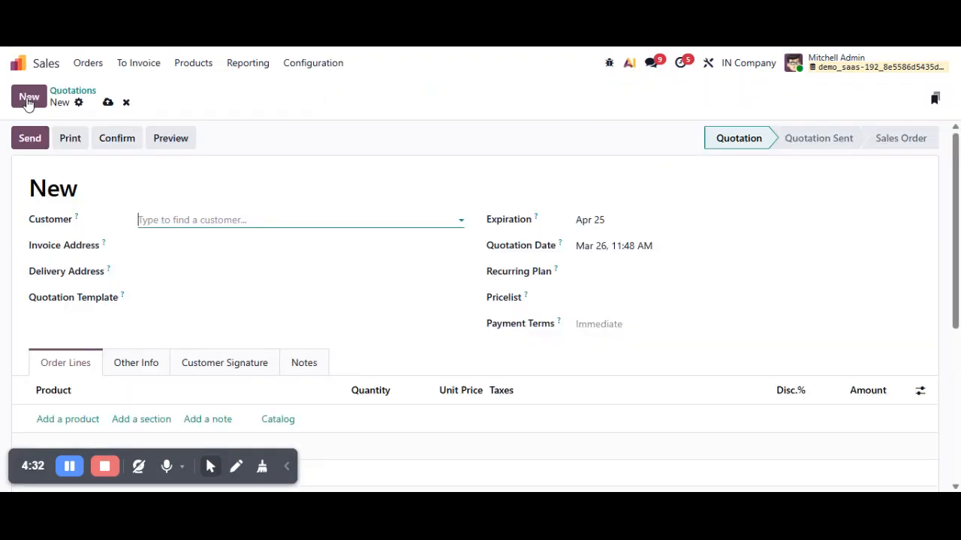
pyautogui.click(195, 302)
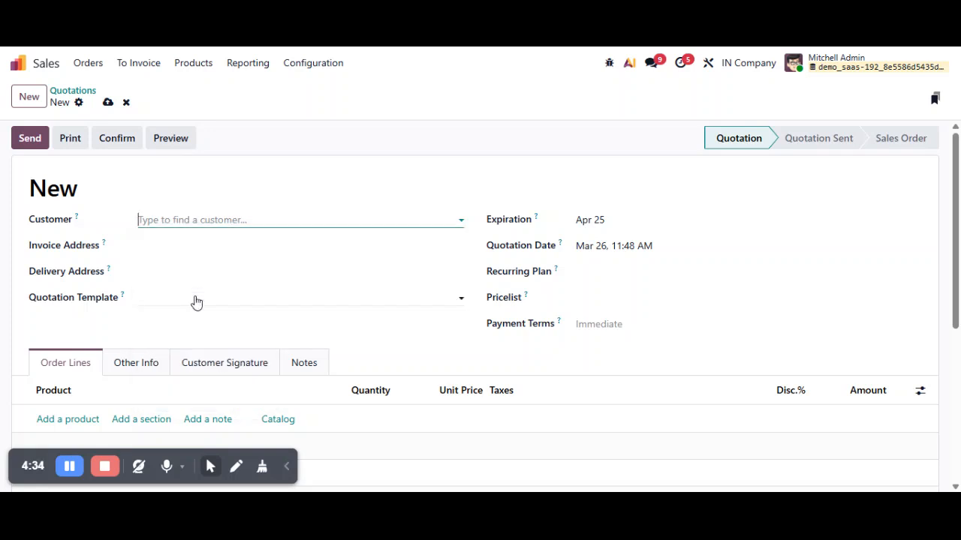
# Add Apple Pie to the IN Company quotation and save it to check its number
pyautogui.scroll(-4, 283, 234)
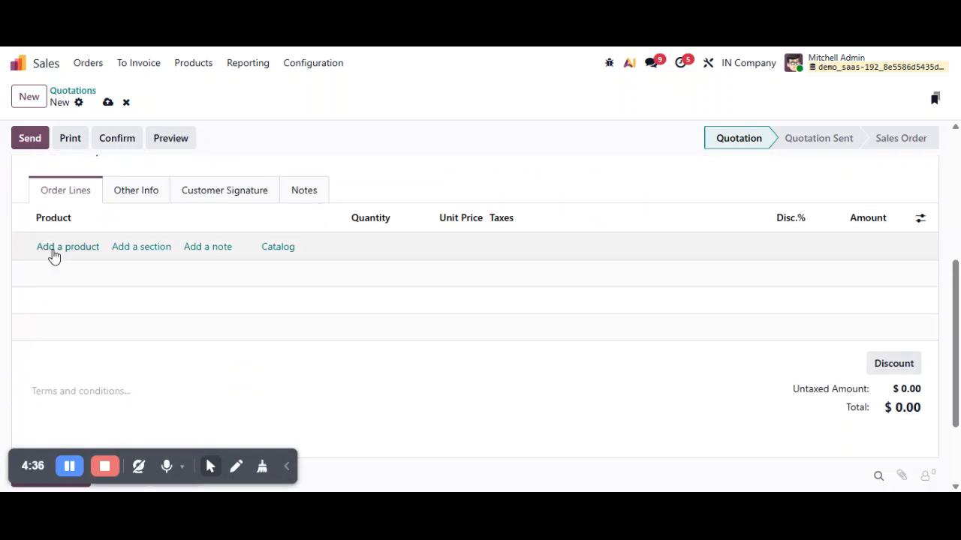
pyautogui.click(53, 251)
pyautogui.click(68, 246)
pyautogui.click(168, 308)
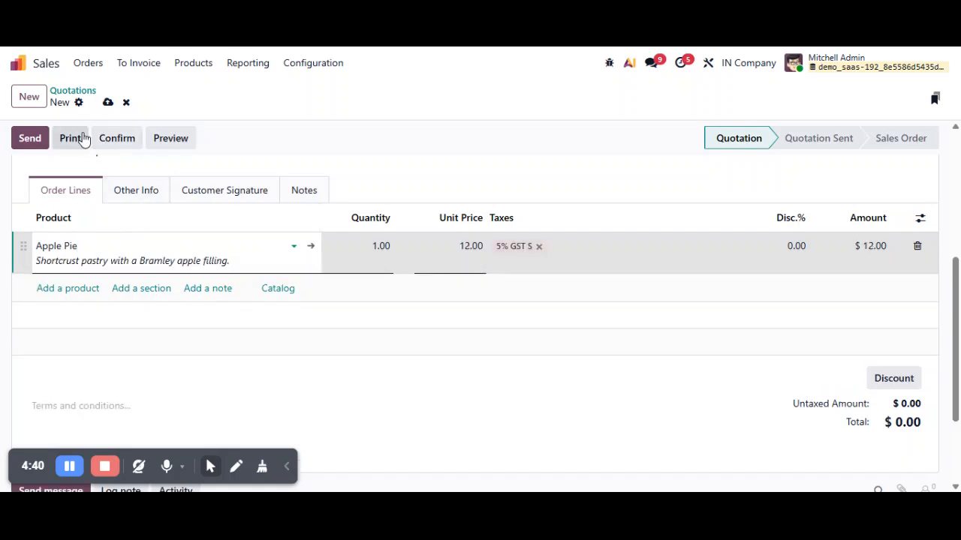
pyautogui.click(108, 102)
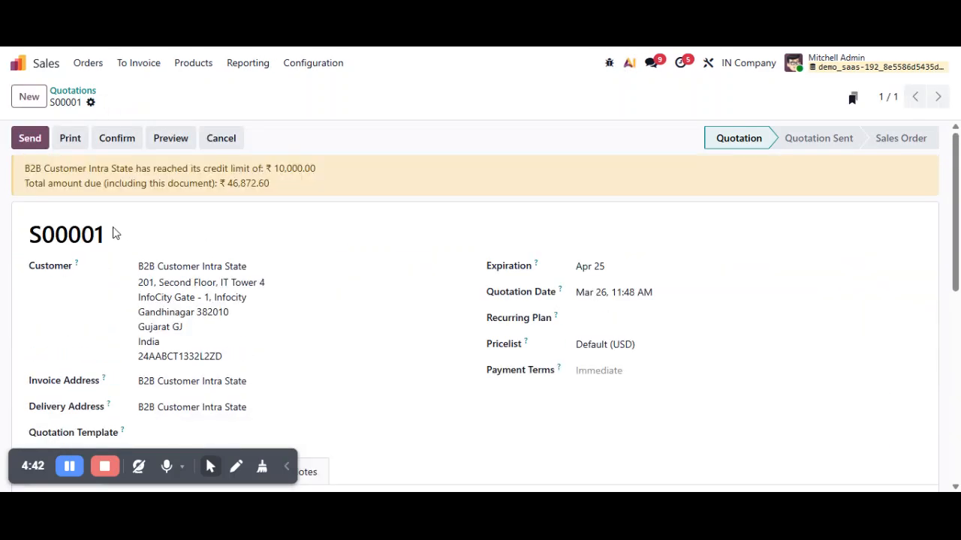
pyautogui.moveTo(123, 235); pyautogui.dragTo(17, 245)
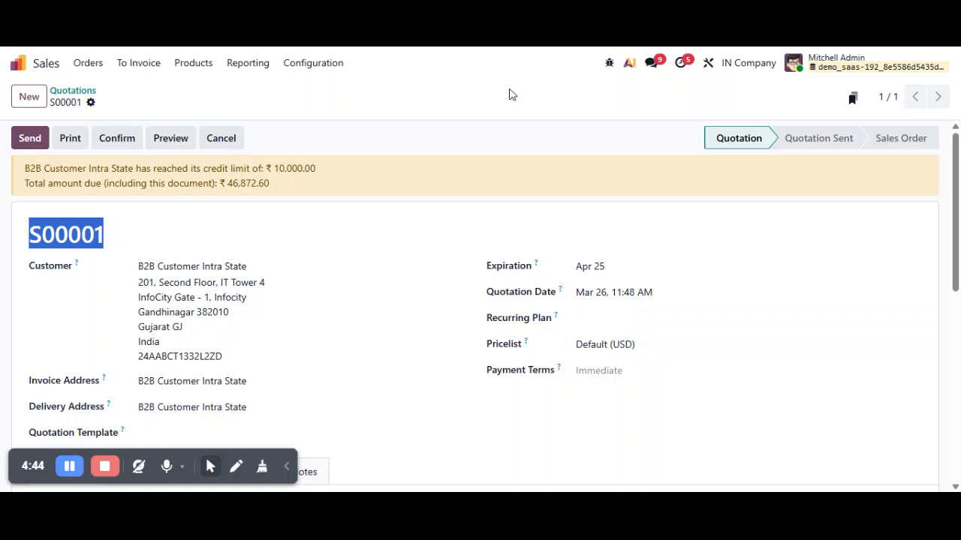
# Switch the active company to Demo Company and start a new Sales quotation for the customer Azure Interior
pyautogui.click(18, 63)
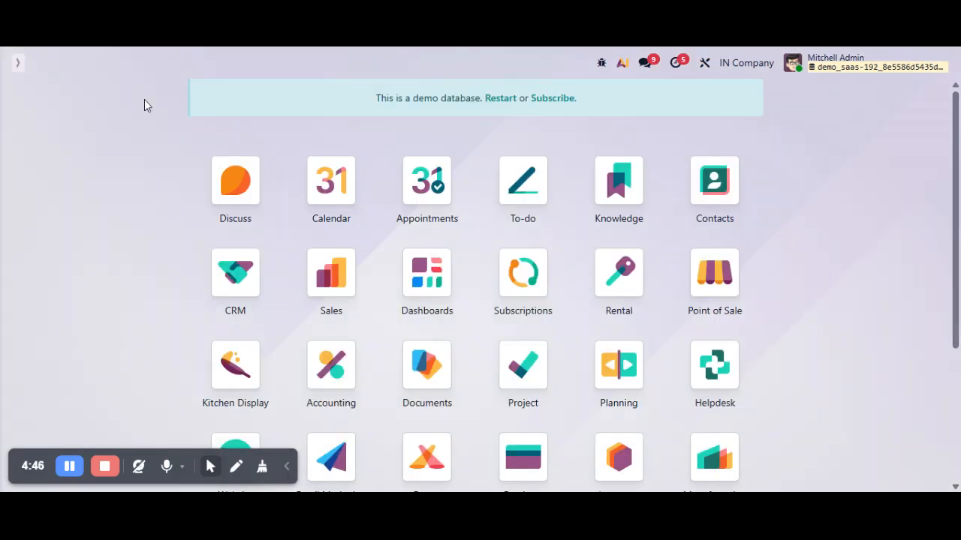
pyautogui.click(758, 66)
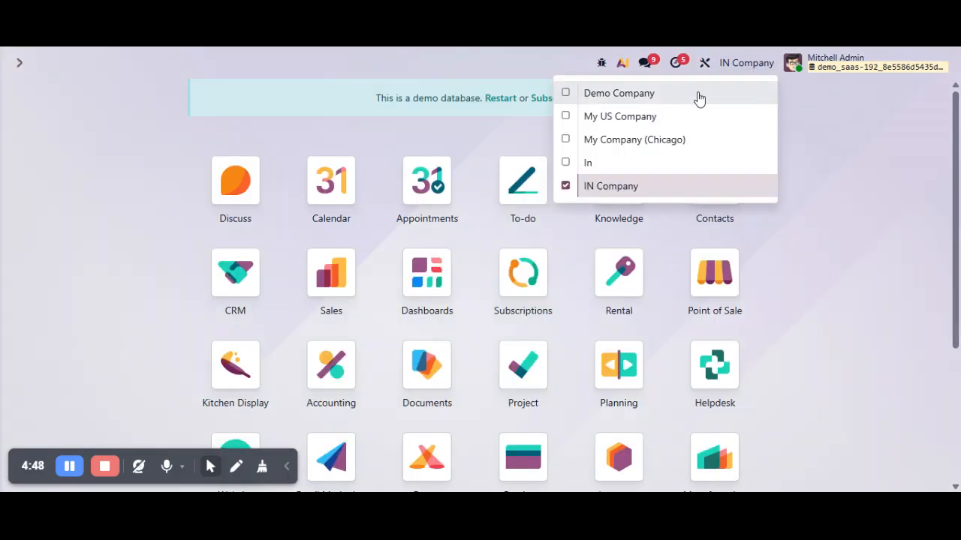
pyautogui.click(697, 94)
pyautogui.write('sa')
pyautogui.press('Return')
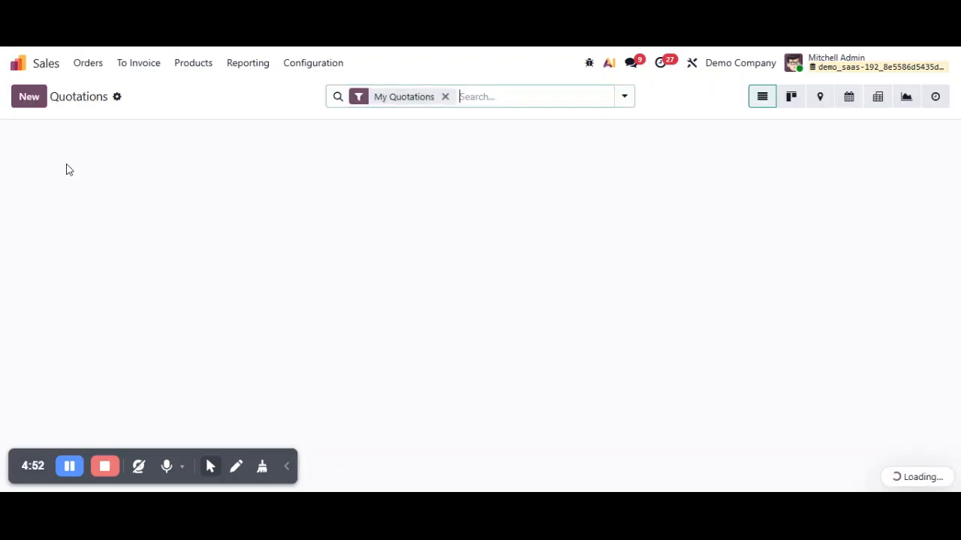
pyautogui.click(29, 96)
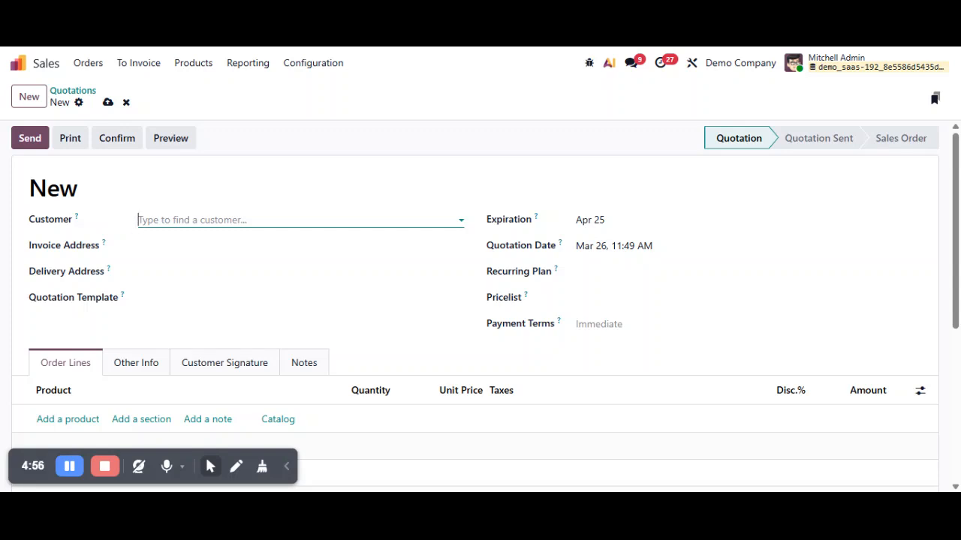
pyautogui.click(187, 220)
pyautogui.click(189, 284)
# Add the Black embroidered t-shirt in size S to the Azure Interior quotation and save it
pyautogui.scroll(-1, 108, 348)
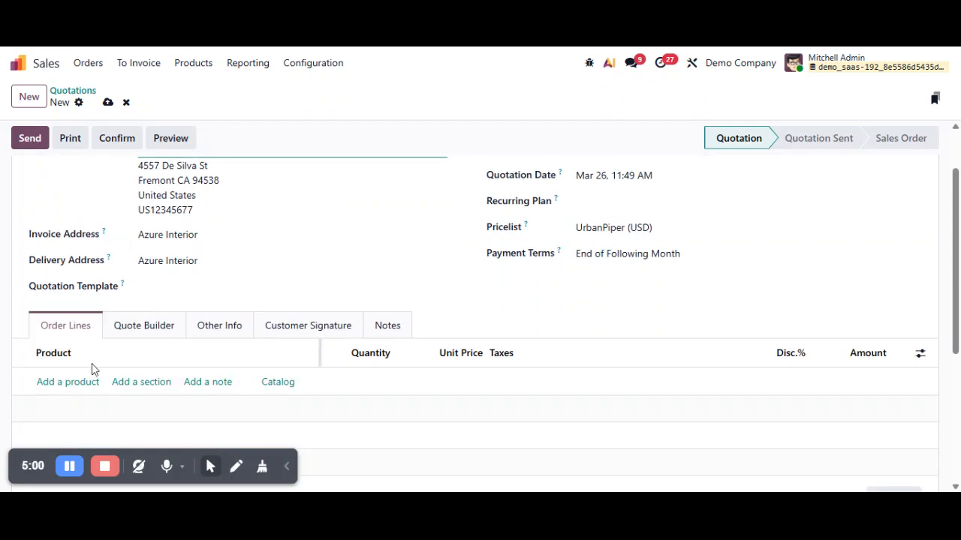
pyautogui.click(71, 383)
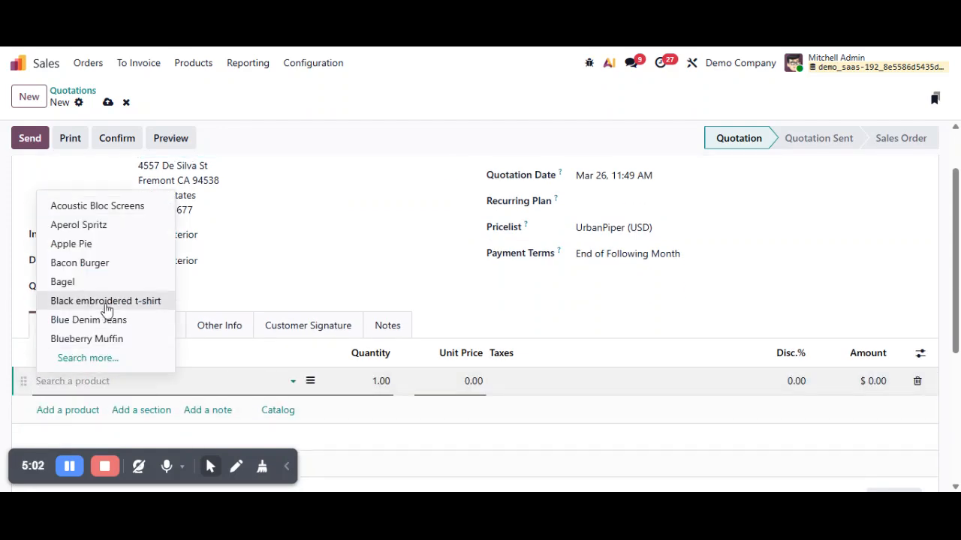
pyautogui.click(106, 300)
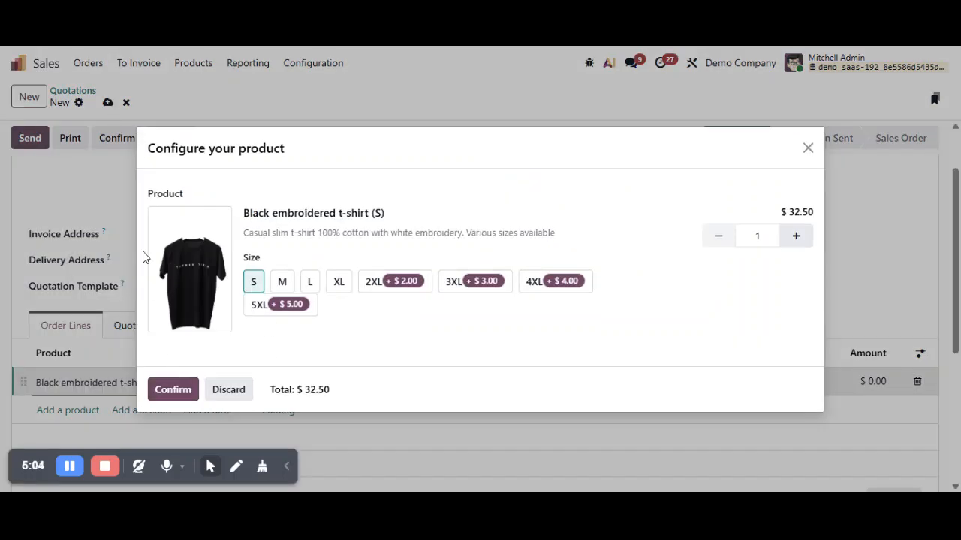
pyautogui.click(172, 389)
pyautogui.scroll(1, 133, 217)
pyautogui.click(108, 103)
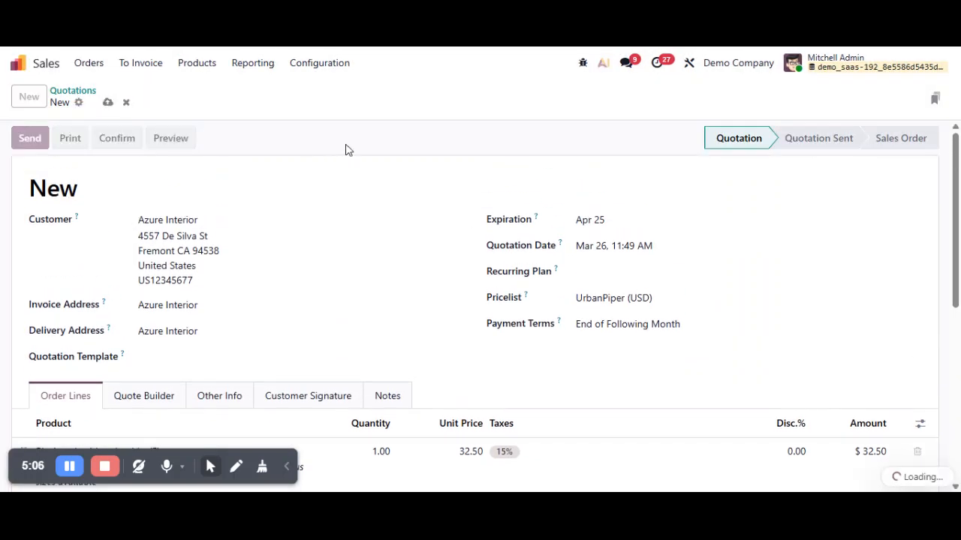
# Check the saved Demo Company quotation's number and the company selector before returning to the home screen
pyautogui.moveTo(93, 189); pyautogui.dragTo(28, 188)
pyautogui.click(117, 194)
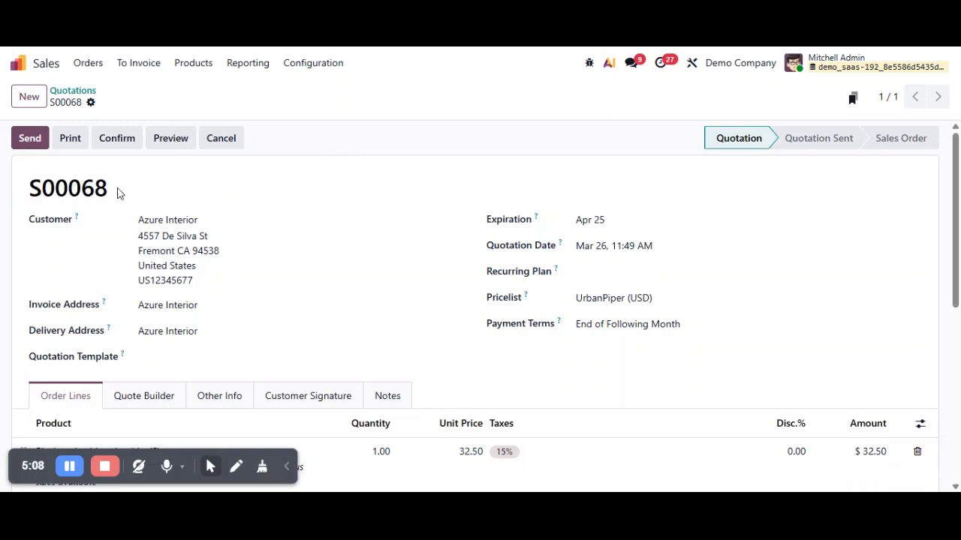
pyautogui.click(741, 65)
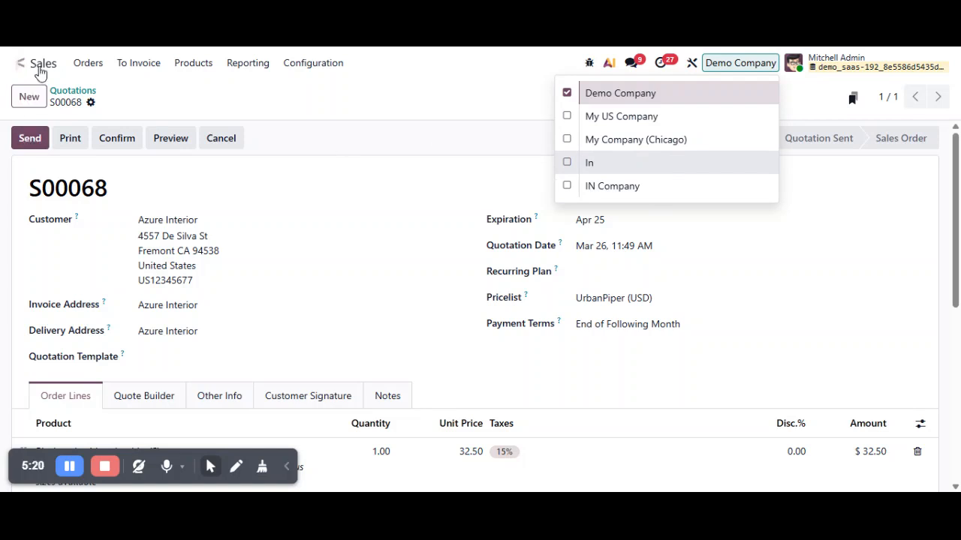
pyautogui.click(22, 63)
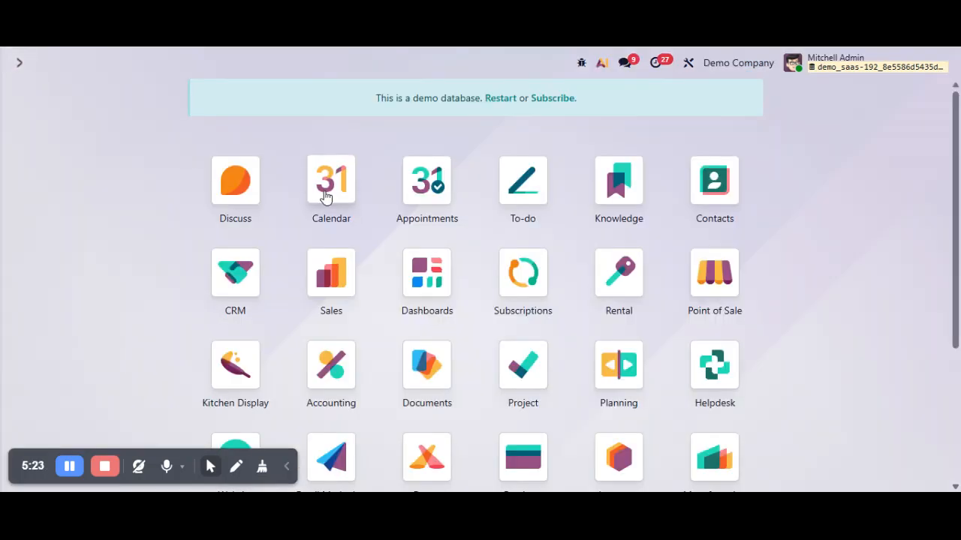